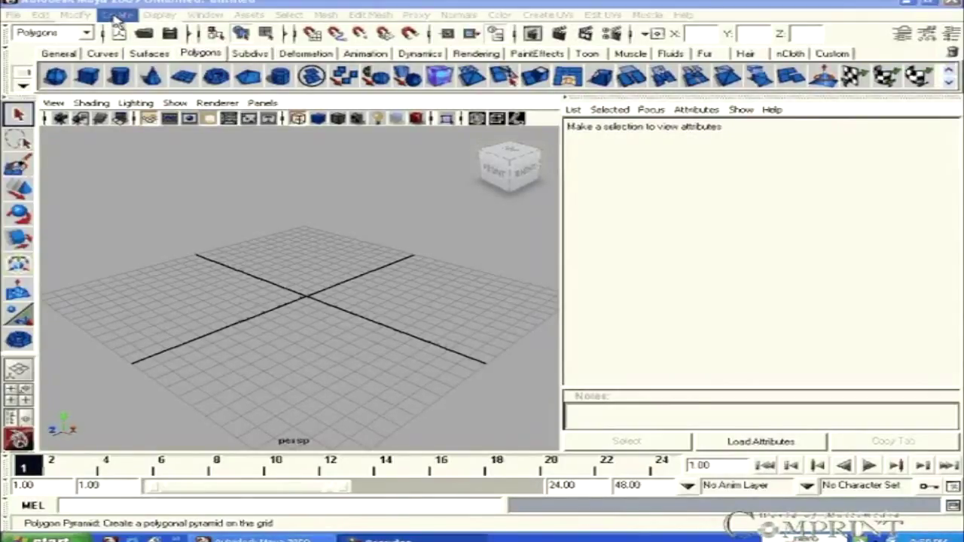
- Draw a polygon torus (pTorus1) interactively on the grid and orbit the view around it
click(116, 14)
mouse_move(154, 49)
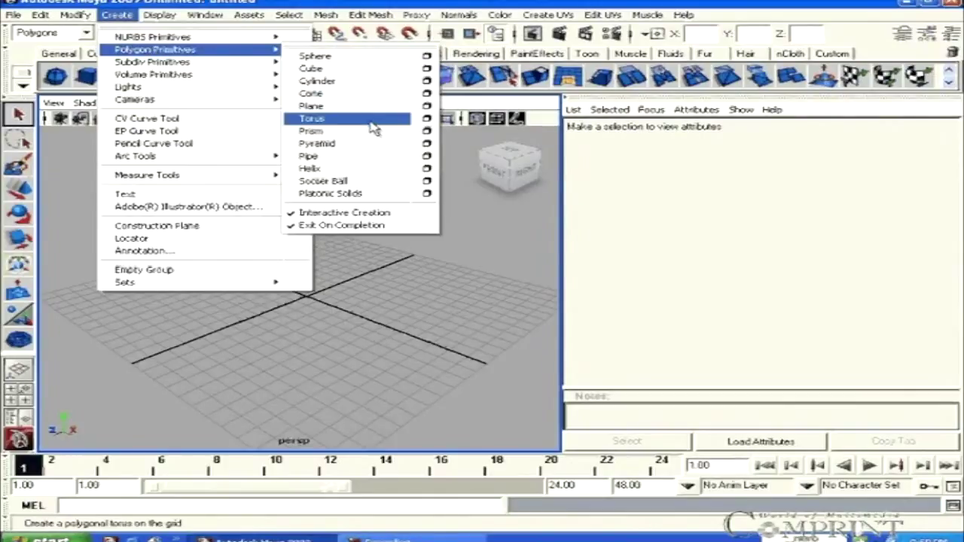
click(375, 121)
mouse_move(205, 338)
mouse_down()
mouse_move(267, 340)
mouse_move(166, 204)
mouse_up()
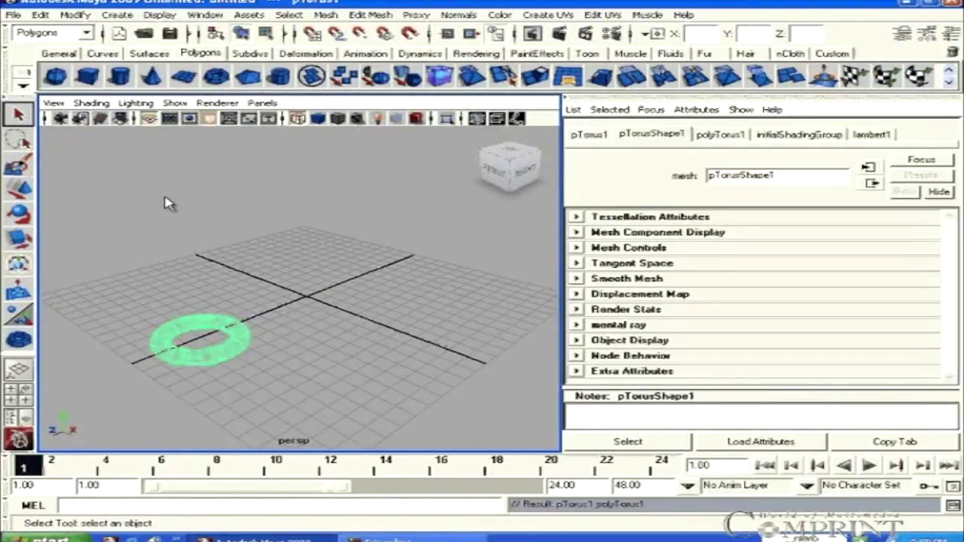
click(256, 308)
alt+drag(256, 307, 312, 344)
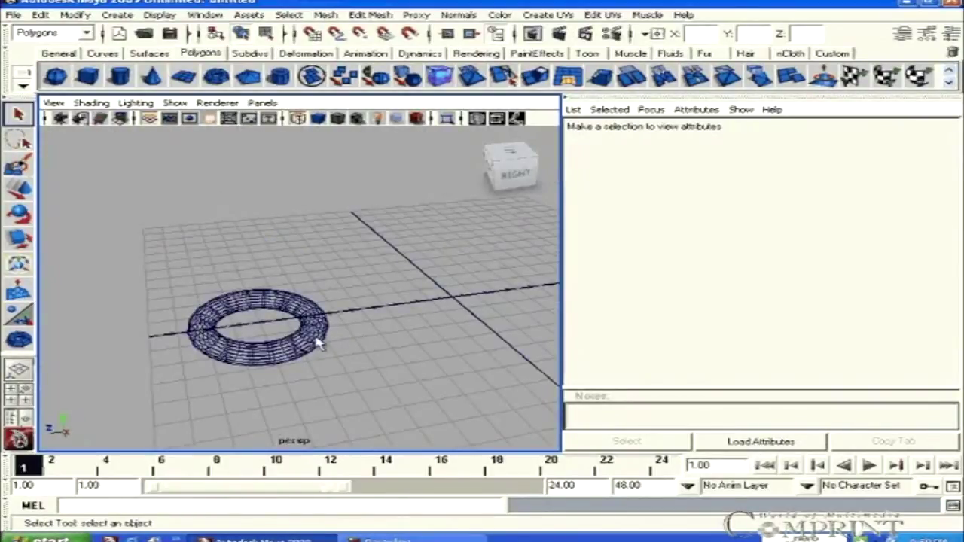
- Duplicate the torus and raise the copy along Y above the original
click(301, 343)
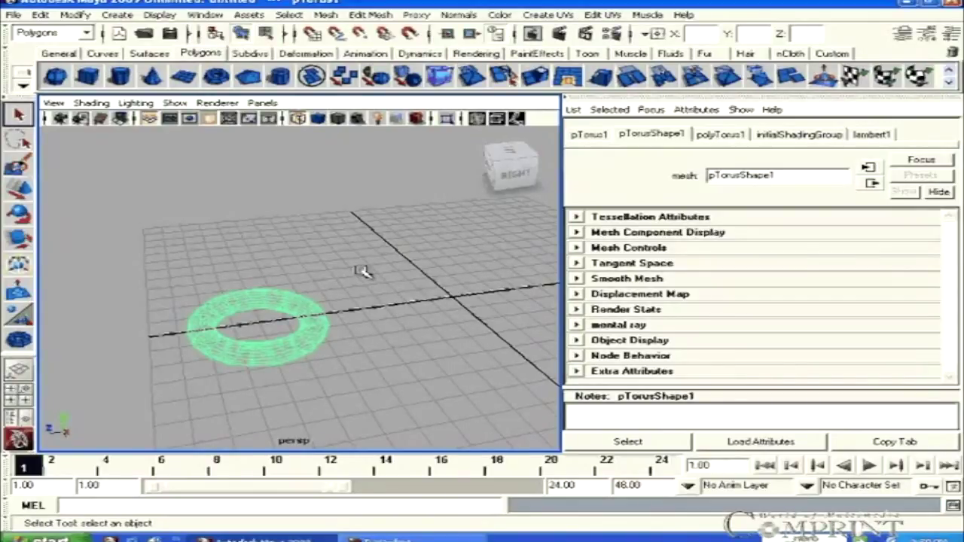
click(39, 15)
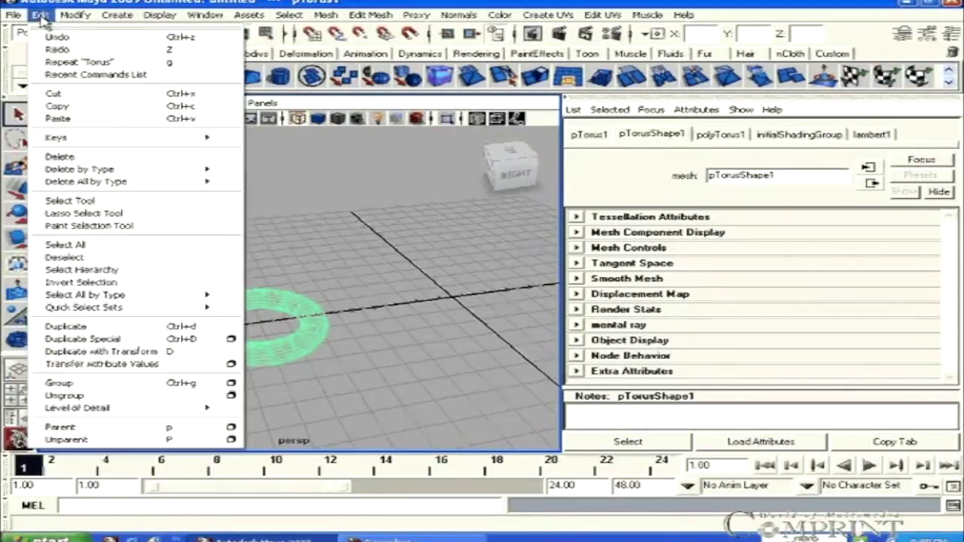
click(143, 326)
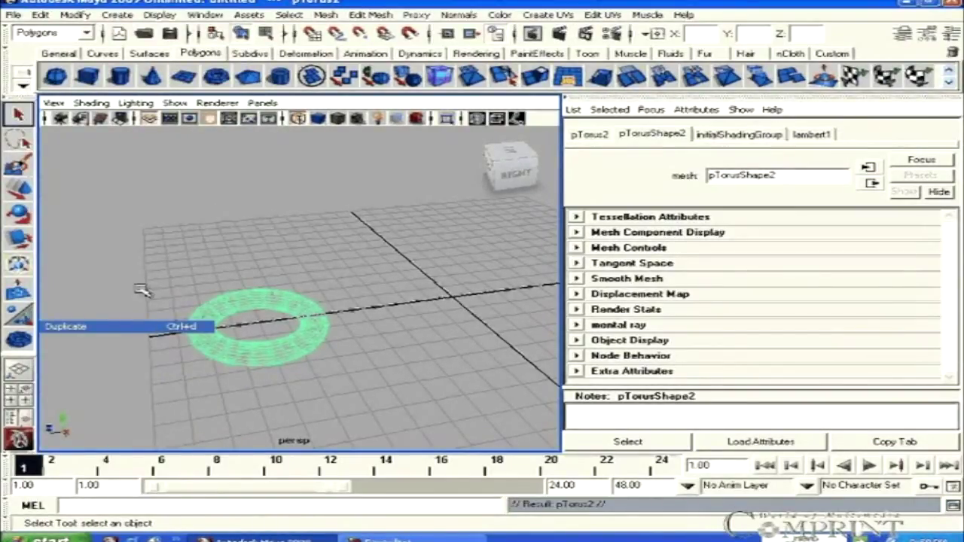
click(18, 188)
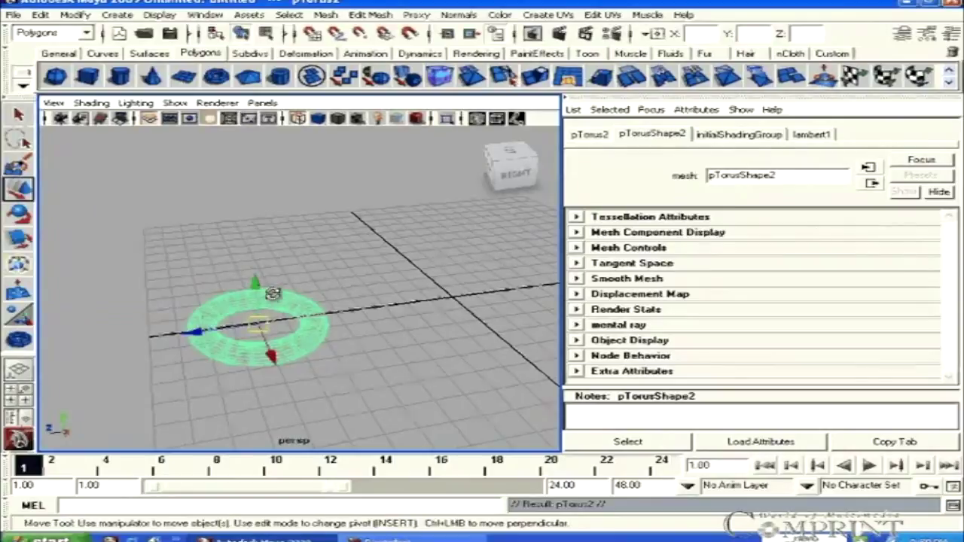
drag(258, 277, 255, 256)
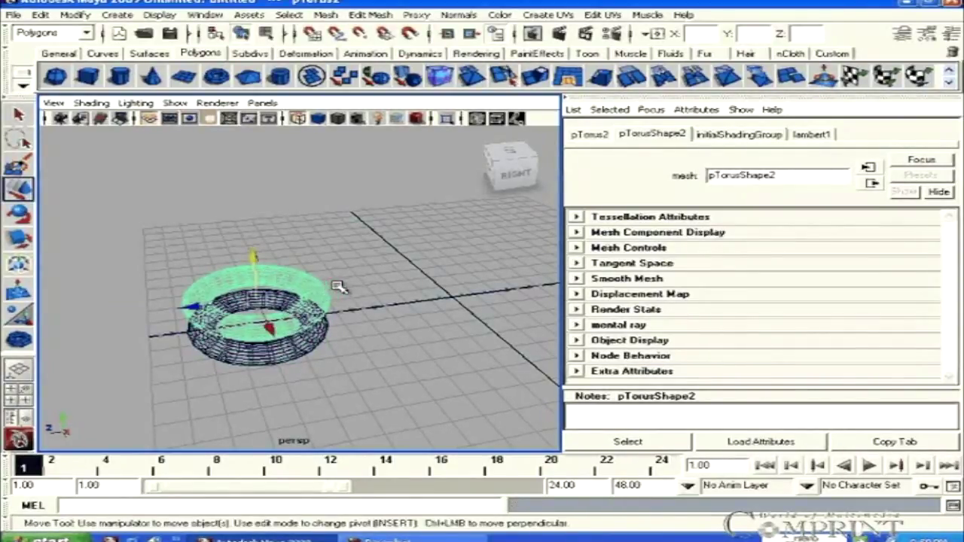
- Repeat the duplicate-and-raise for a third torus, orbiting to inspect the column
alt+drag(351, 288, 369, 251)
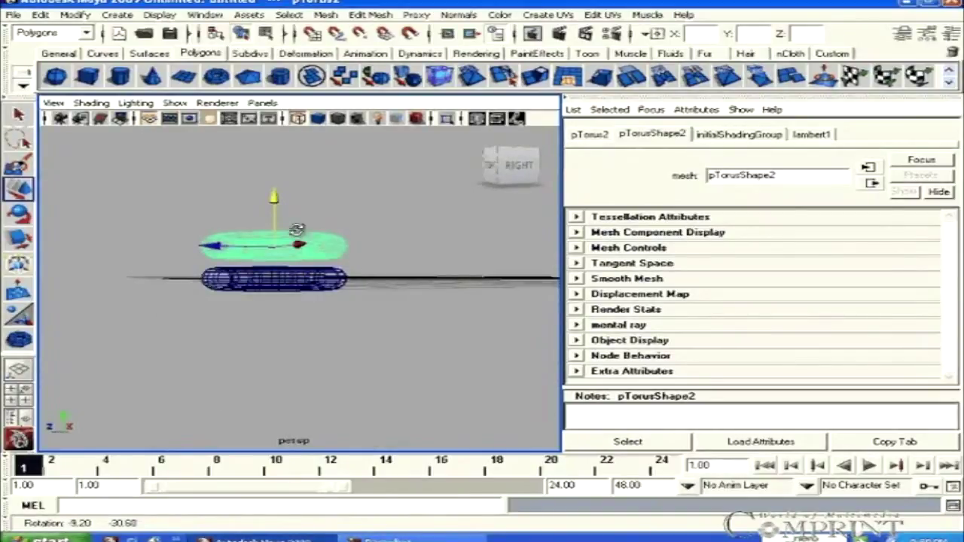
mouse_move(290, 221)
alt+mouse_down()
mouse_move(275, 211)
mouse_move(270, 217)
alt+mouse_up()
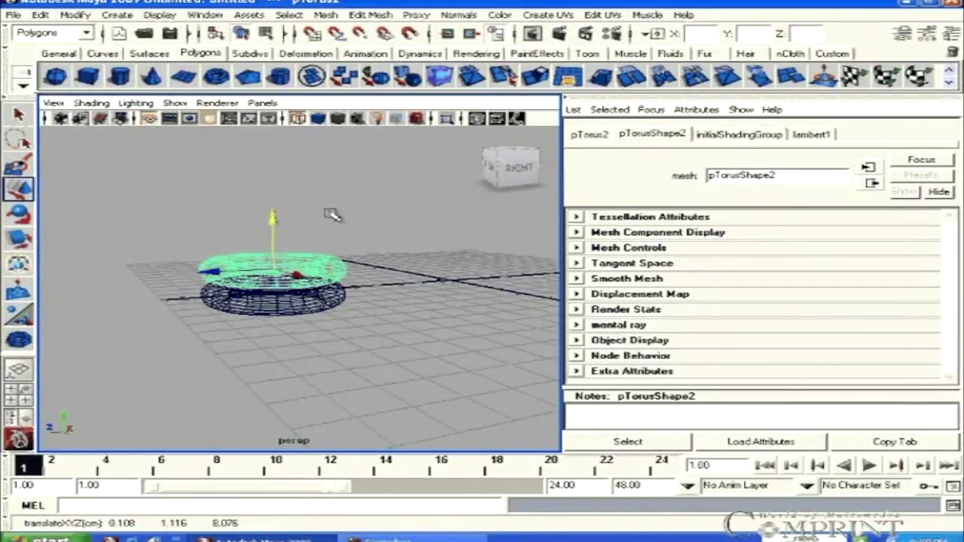
mouse_move(334, 204)
alt+mouse_down()
mouse_move(316, 235)
mouse_move(254, 269)
mouse_move(213, 211)
alt+mouse_up()
key(ctrl+d)
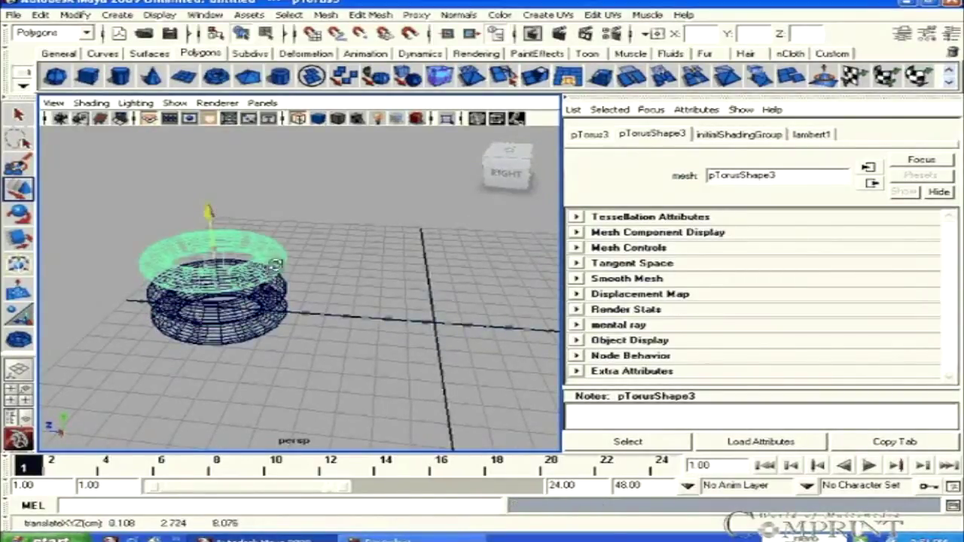
alt+drag(293, 211, 293, 233)
mouse_move(257, 312)
alt+mouse_down()
mouse_move(382, 320)
mouse_move(346, 329)
mouse_move(177, 317)
alt+mouse_up()
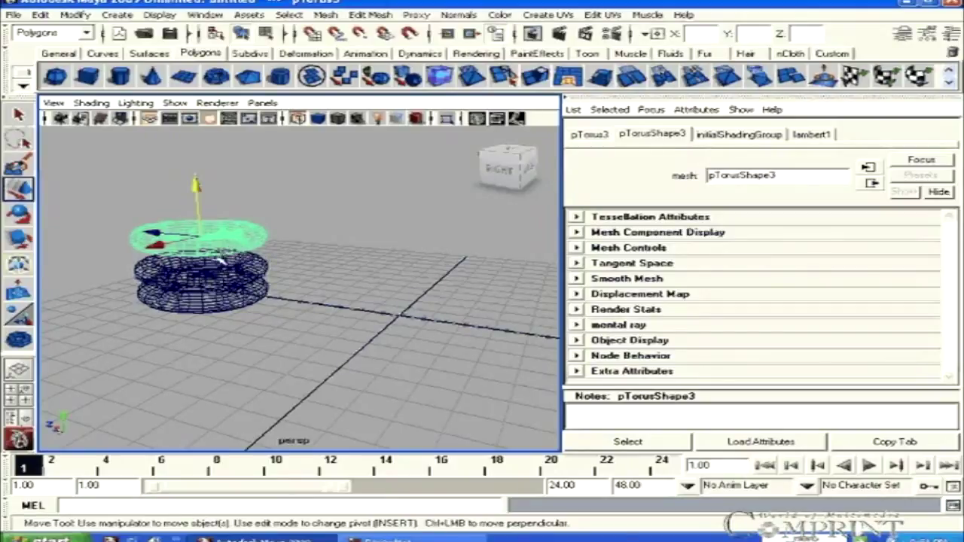
mouse_move(197, 326)
alt+mouse_down()
mouse_move(308, 327)
mouse_move(257, 339)
alt+mouse_up()
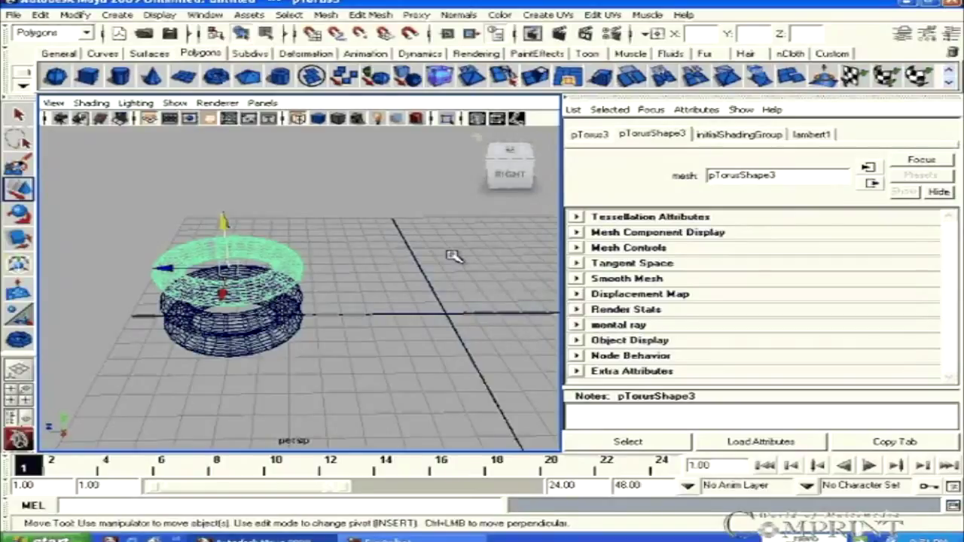
- Undo the three copy steps, then reselect the original torus
key(ctrl+z)
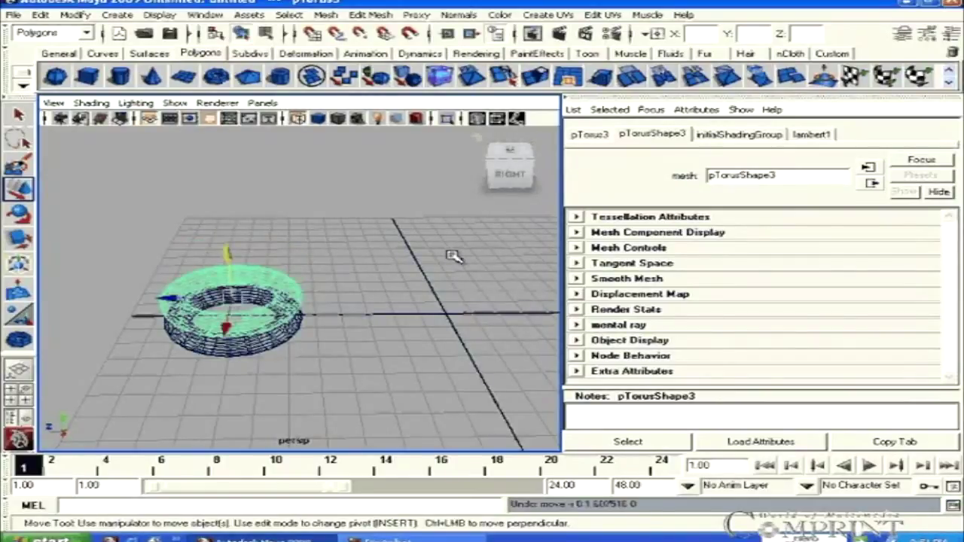
key(ctrl+z)
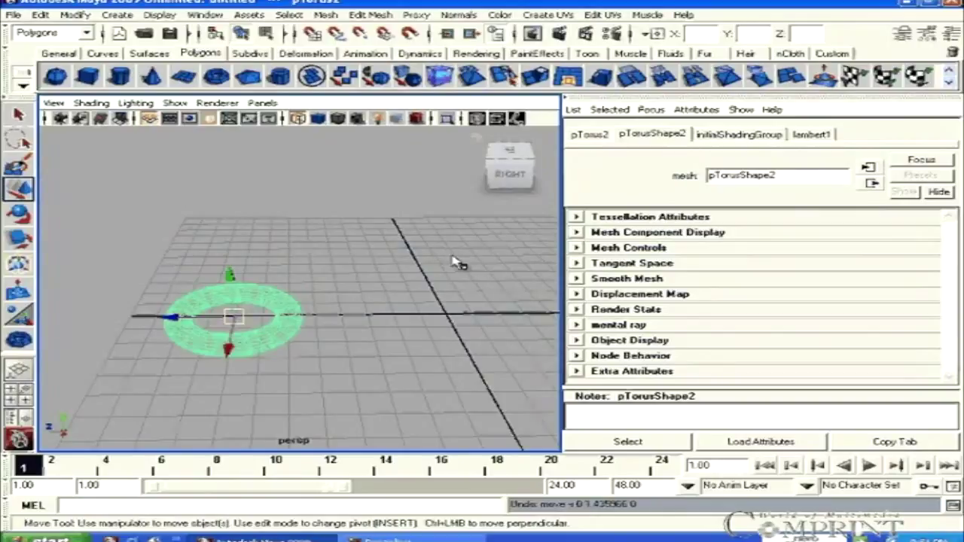
key(ctrl+z)
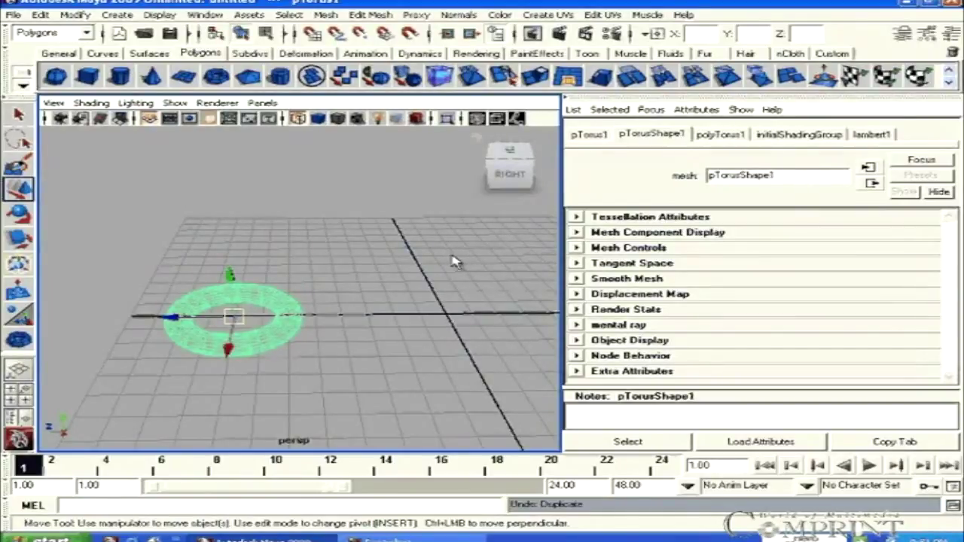
click(286, 275)
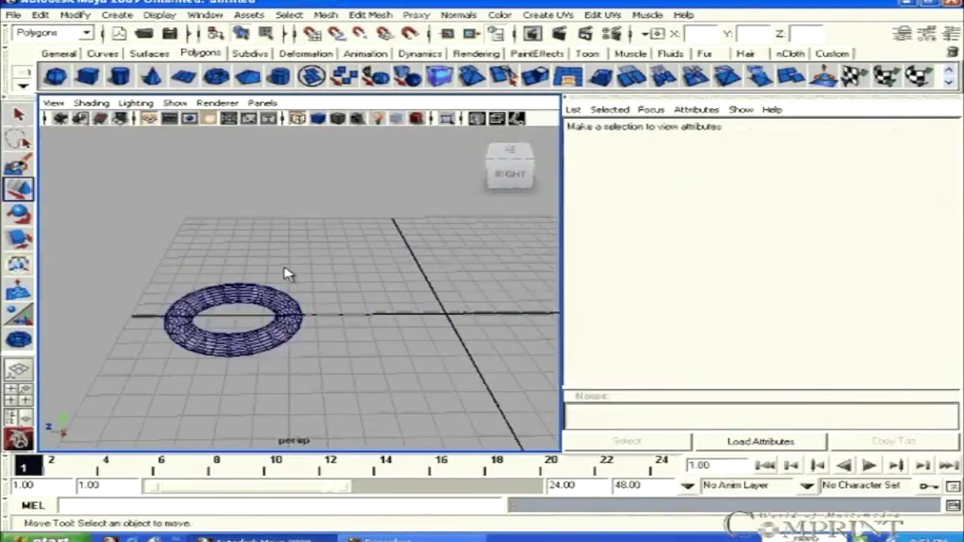
click(293, 323)
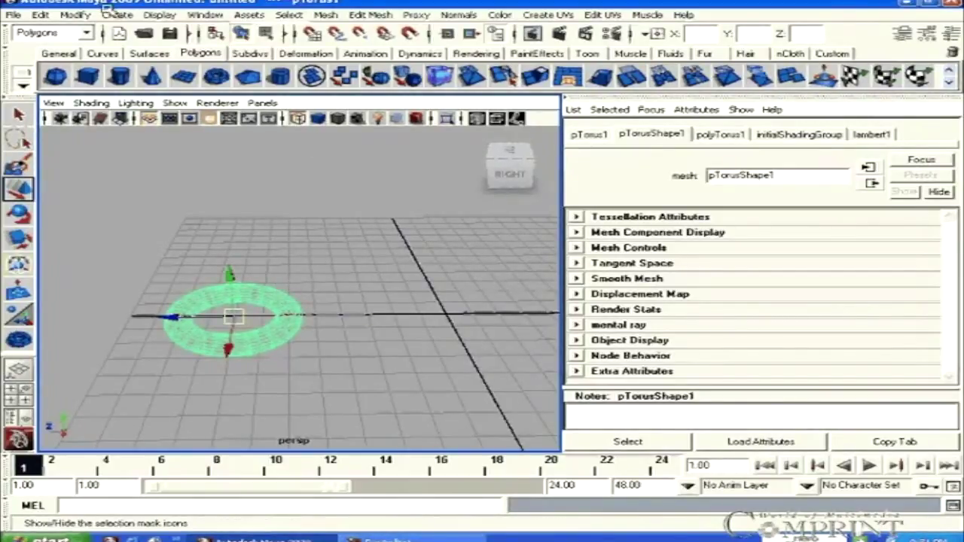
- Duplicate with transform, raise the copy pTorus2 and scale it down to about 0.79
click(40, 15)
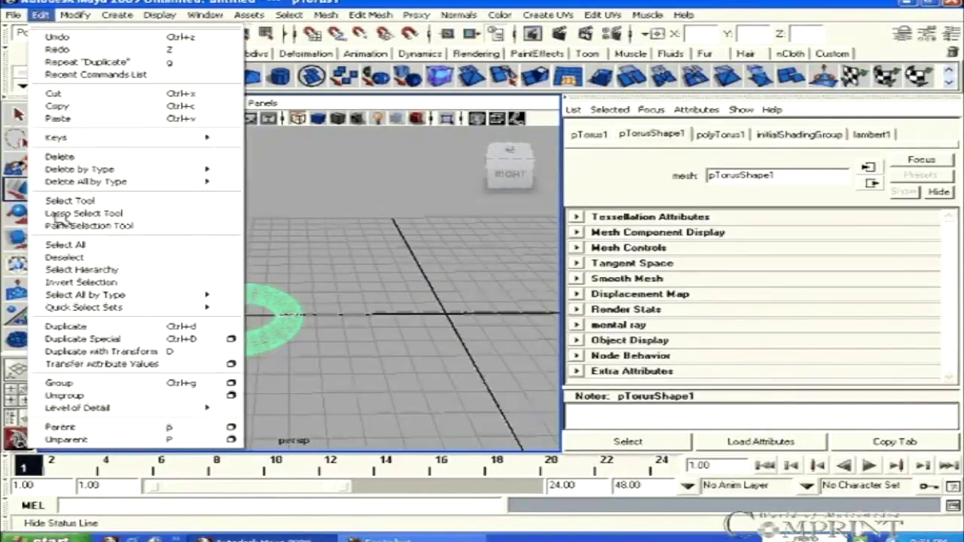
click(190, 354)
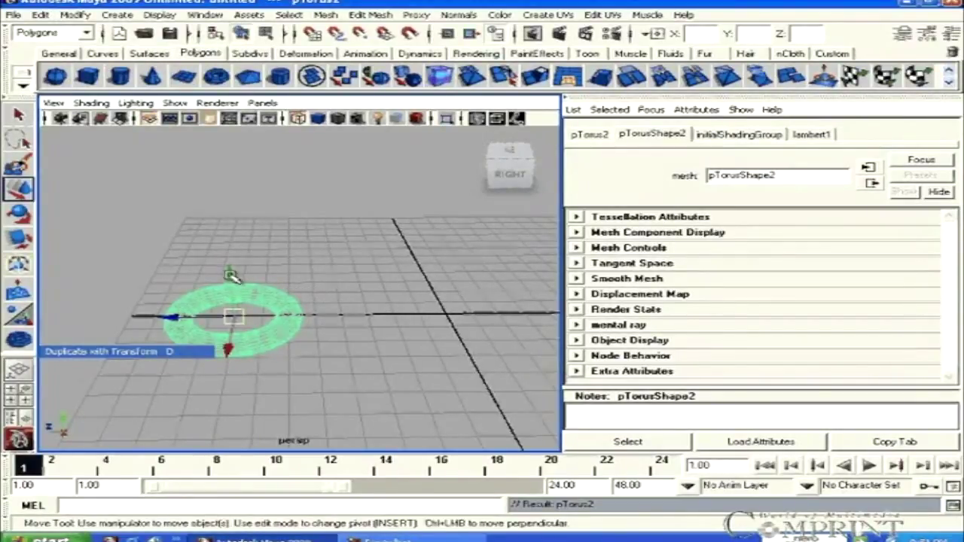
drag(228, 271, 242, 326)
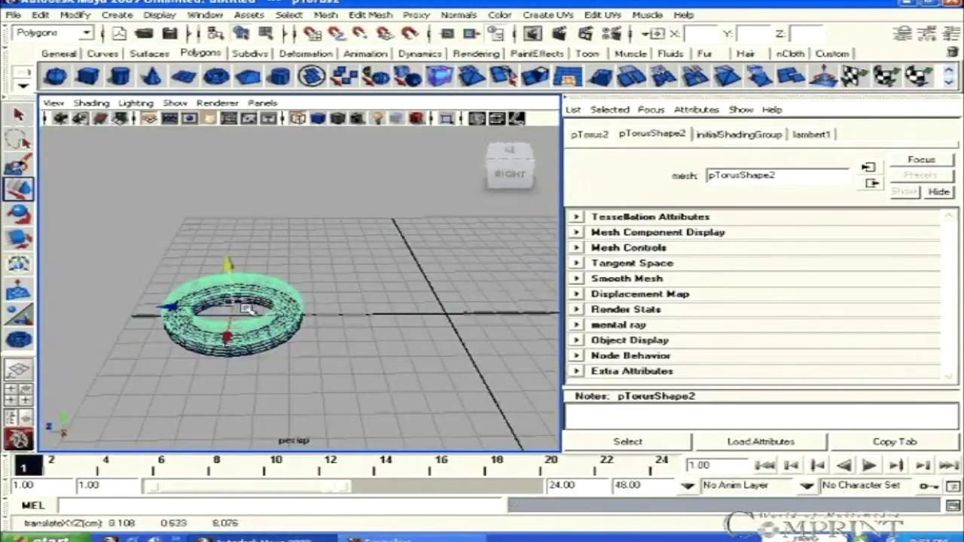
key(r)
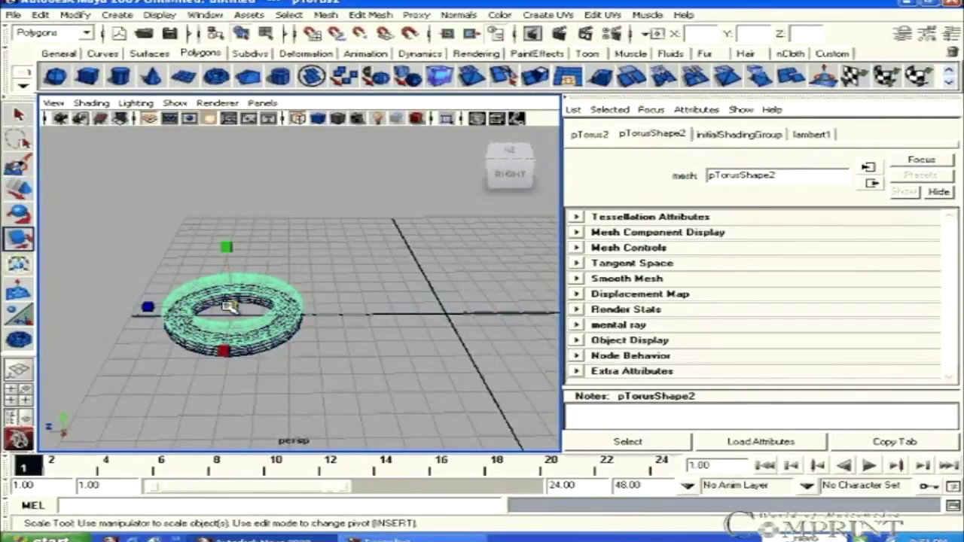
click(223, 306)
mouse_move(224, 306)
mouse_down()
mouse_move(216, 315)
mouse_move(211, 304)
mouse_up()
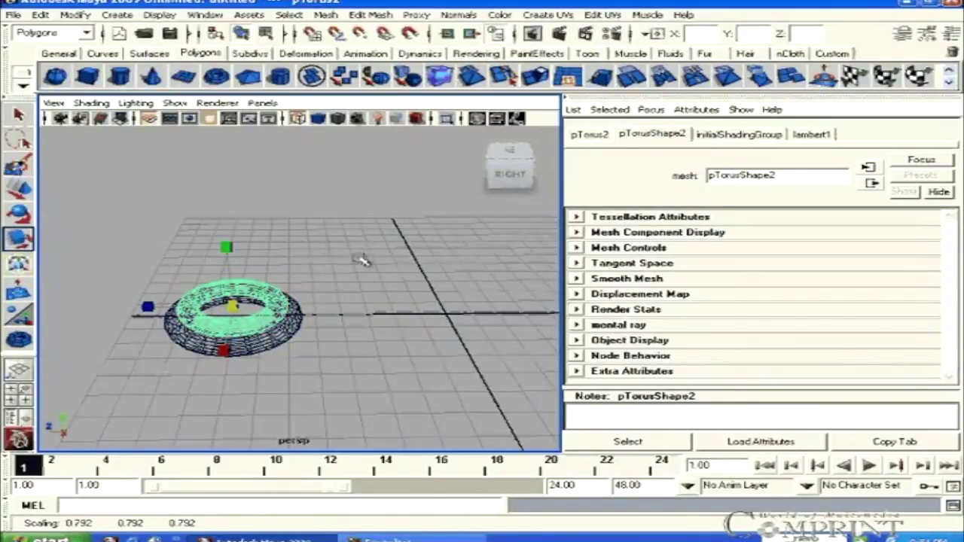
- Stack more progressively smaller torus copies to taper the cone up to pTorus9
key(shift+d)
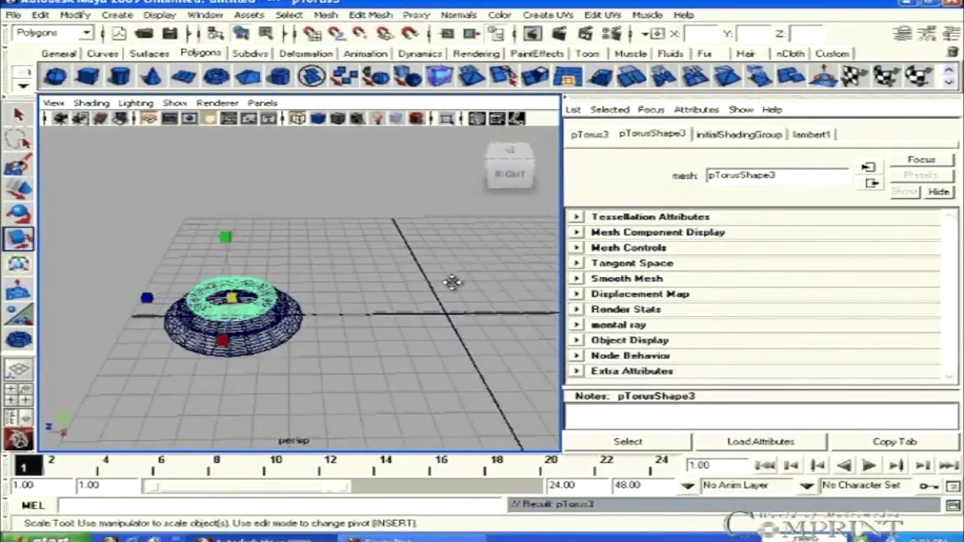
key(shift+d)
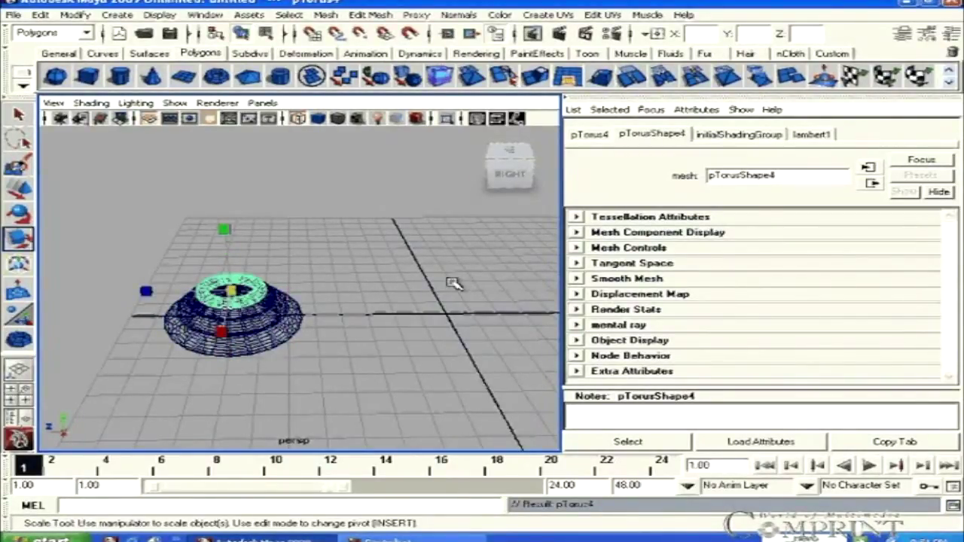
key(shift+d)
key(shift+d)
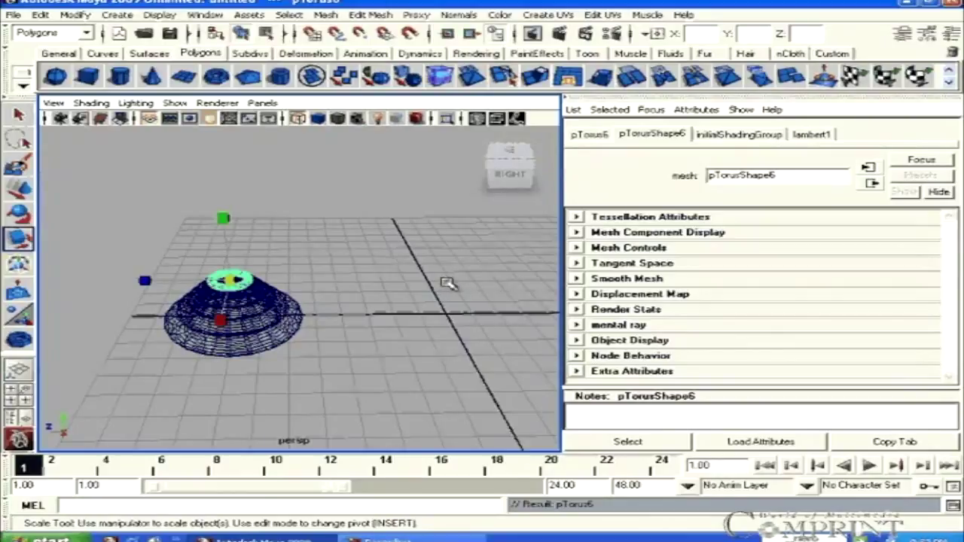
key(shift+d)
key(shift+d)
key(shift+d)
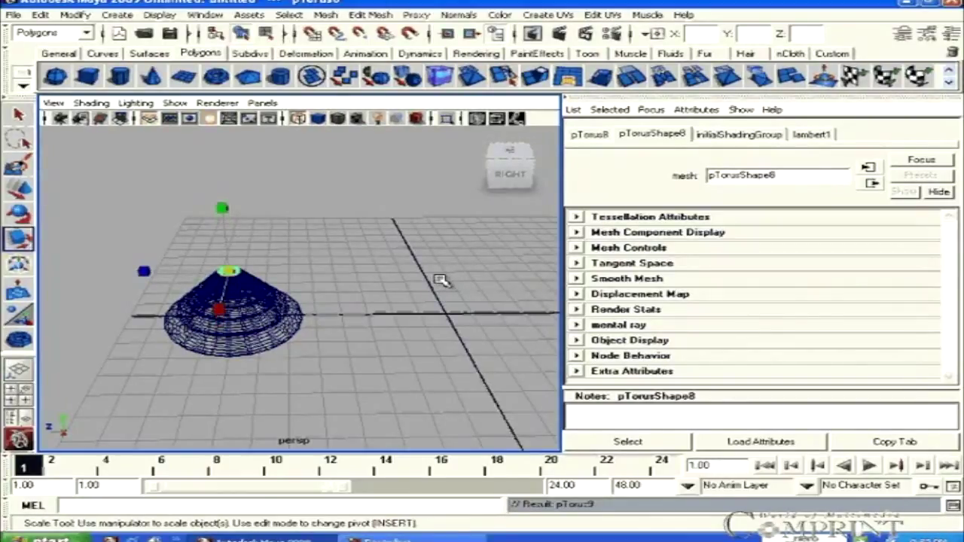
key(5)
- Zoom and orbit to inspect the finished torus cone, then clear the selection
scroll(399, 274, up, 5)
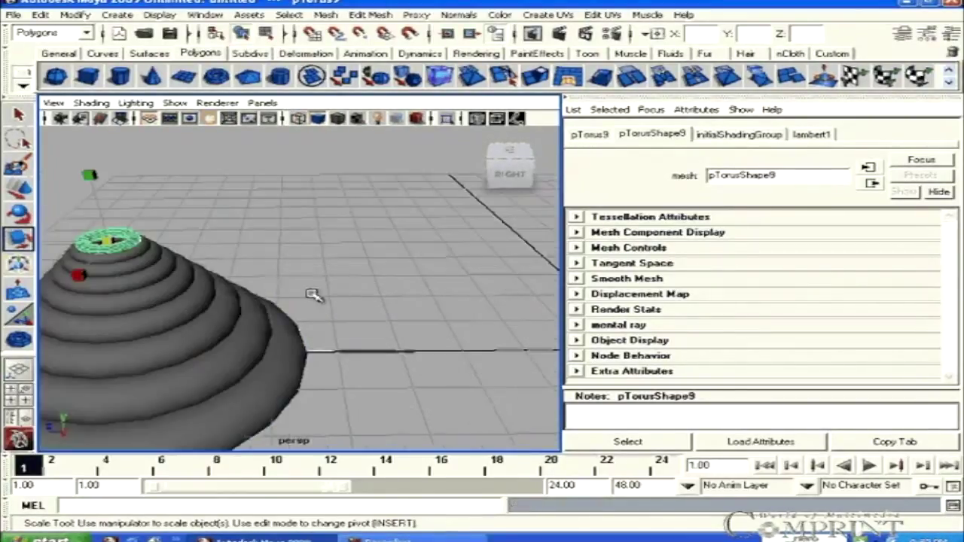
alt+middle_drag(266, 314, 396, 263)
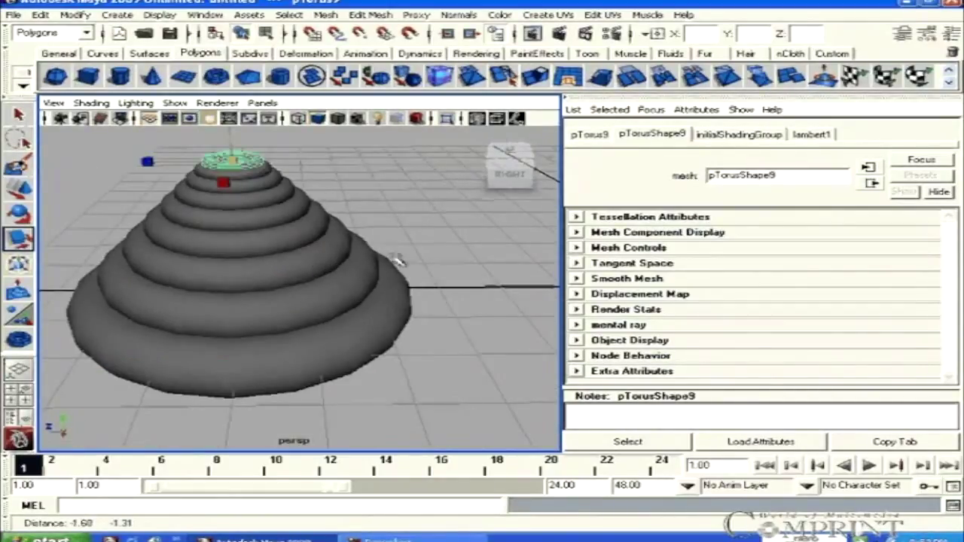
click(415, 248)
mouse_move(362, 375)
alt+mouse_down()
mouse_move(371, 262)
mouse_move(269, 344)
mouse_move(156, 387)
mouse_move(229, 371)
alt+mouse_up()
alt+middle_drag(230, 371, 274, 355)
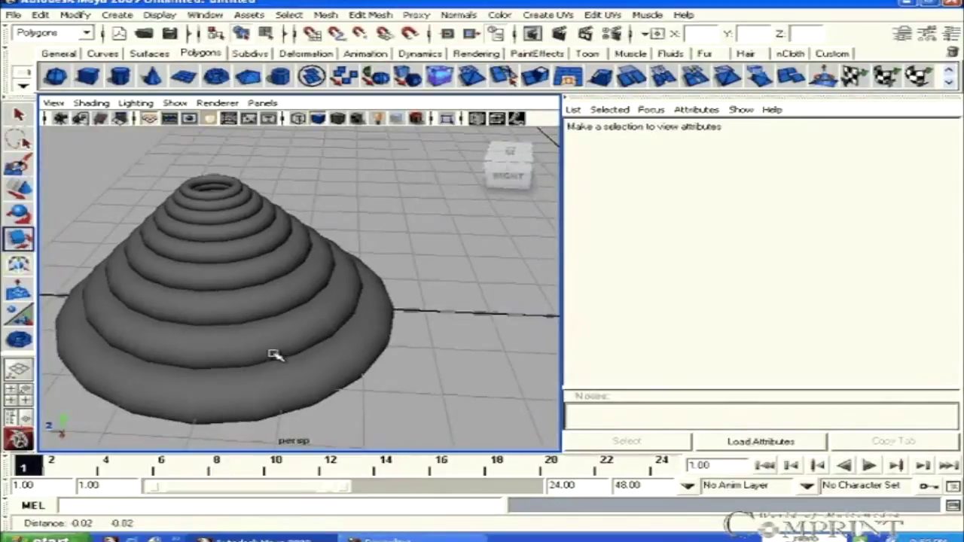
mouse_move(309, 345)
alt+right_down()
mouse_move(344, 327)
mouse_move(327, 311)
alt+right_up()
key(r)
click(332, 296)
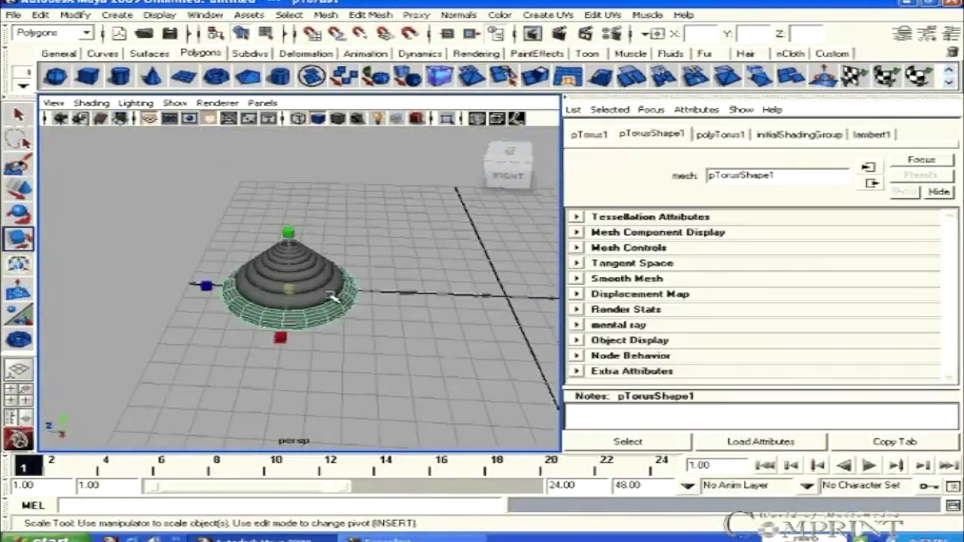
click(370, 258)
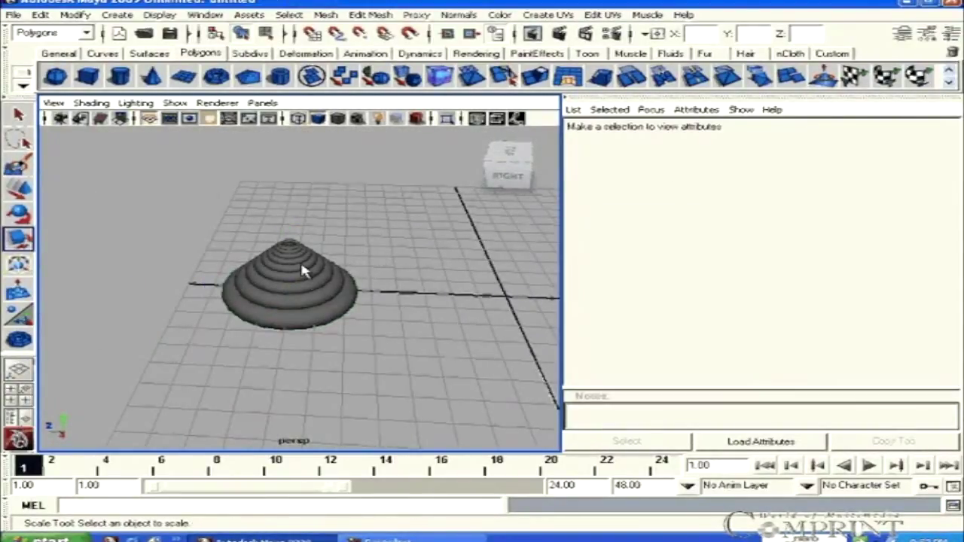
- Marquee-select all the stacked tori and group them into group1
click(356, 270)
click(379, 253)
drag(204, 256, 438, 362)
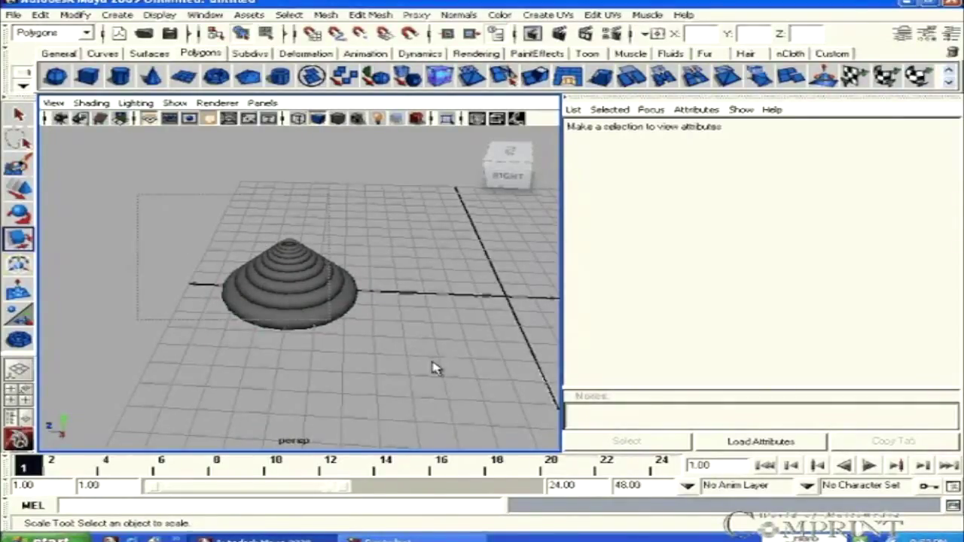
click(195, 223)
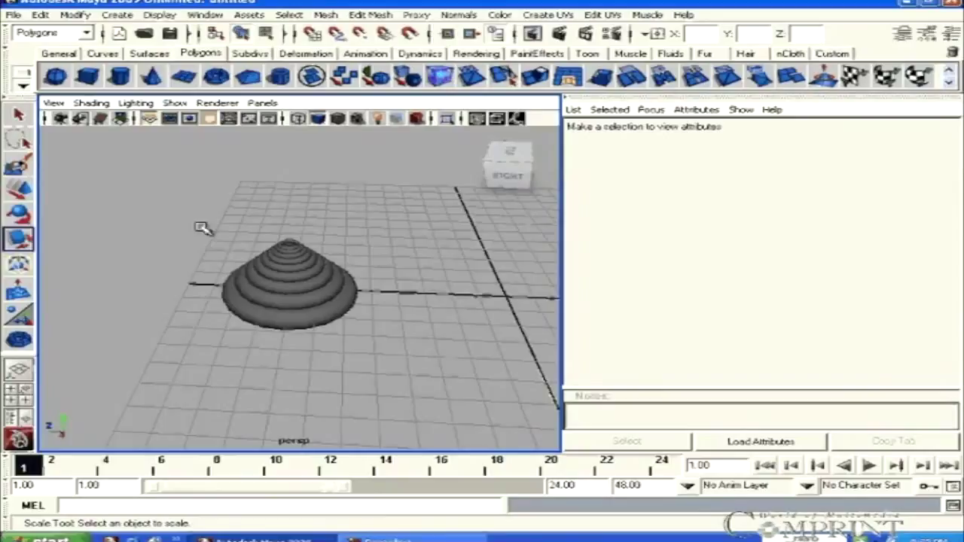
drag(409, 362, 249, 297)
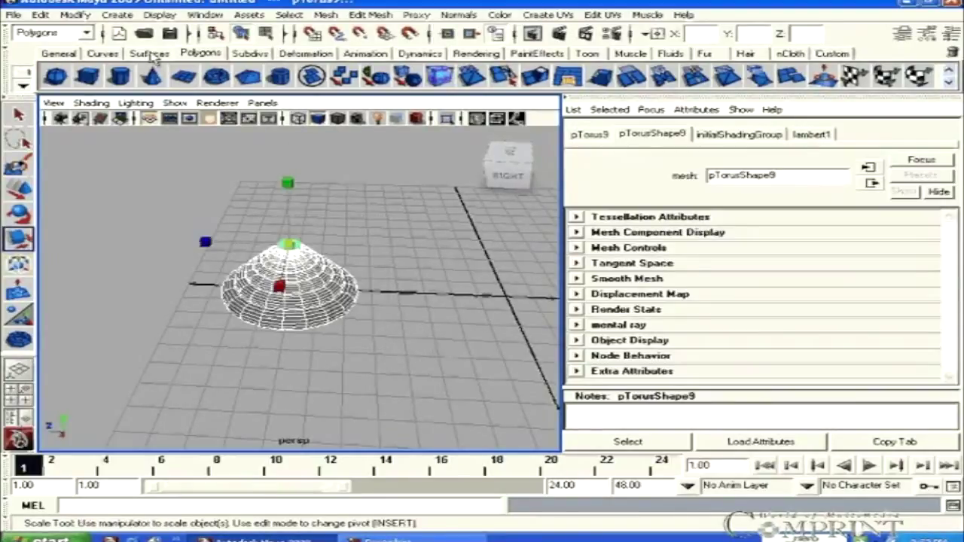
click(40, 15)
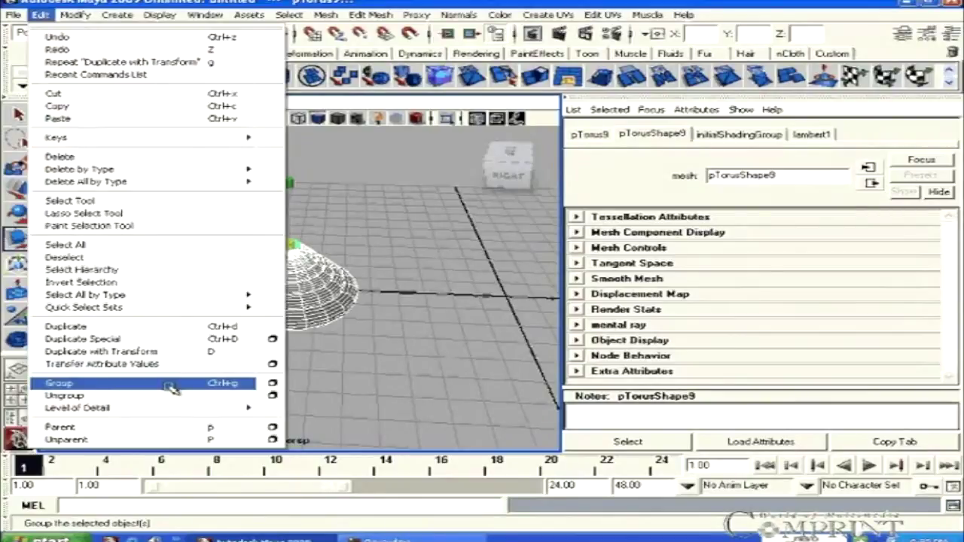
click(172, 388)
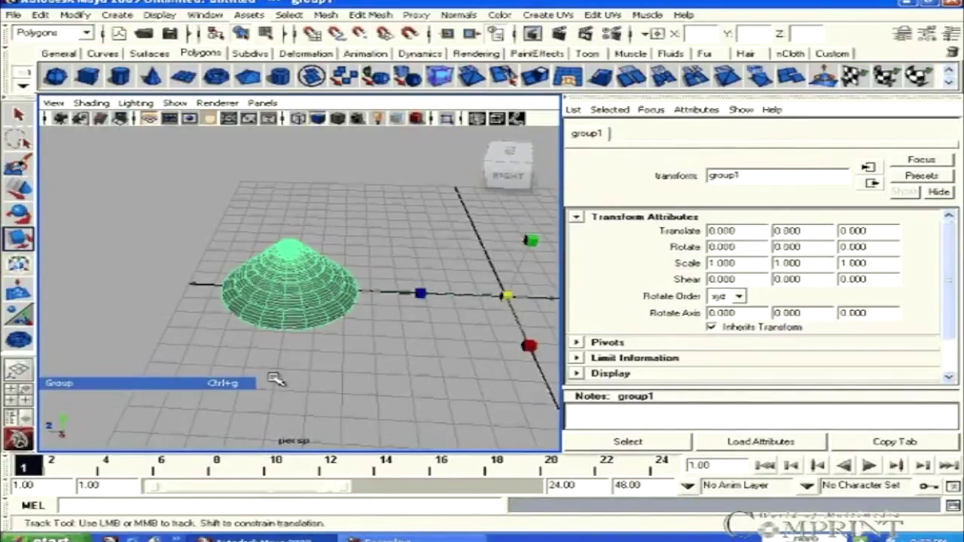
- Pan and orbit the view and switch to the Move tool for group1
alt+middle_drag(275, 383, 251, 380)
key(w)
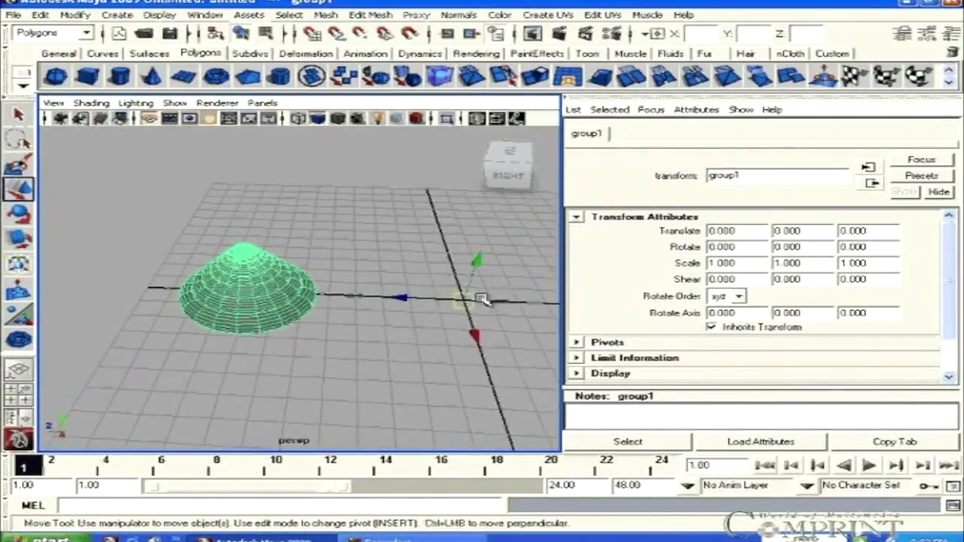
mouse_move(387, 354)
alt+mouse_down()
mouse_move(316, 359)
mouse_move(314, 379)
mouse_move(360, 334)
mouse_move(377, 302)
mouse_move(369, 394)
mouse_move(386, 306)
mouse_move(344, 318)
mouse_move(354, 323)
mouse_move(394, 301)
alt+mouse_up()
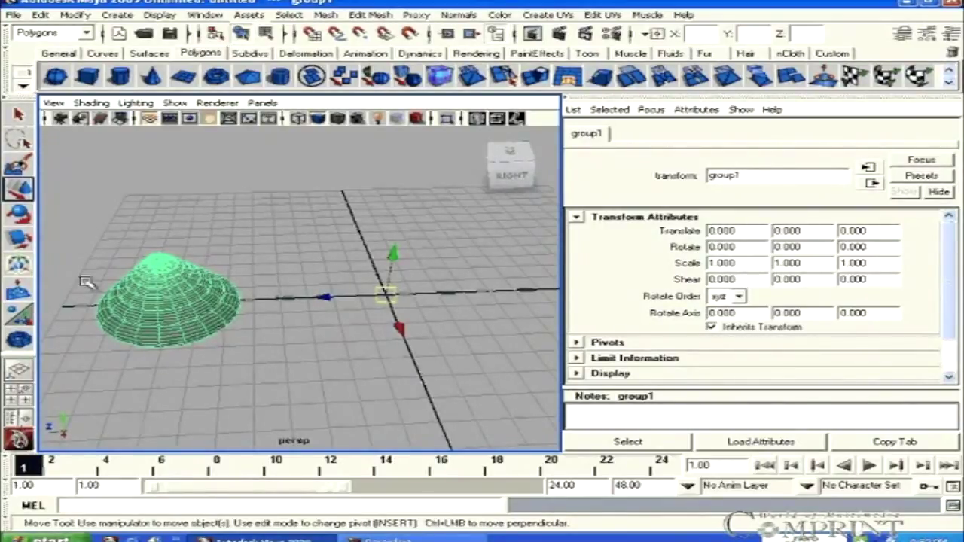
- Centre group1's pivot on the cone with Modify > Center Pivot, then deselect it
click(75, 14)
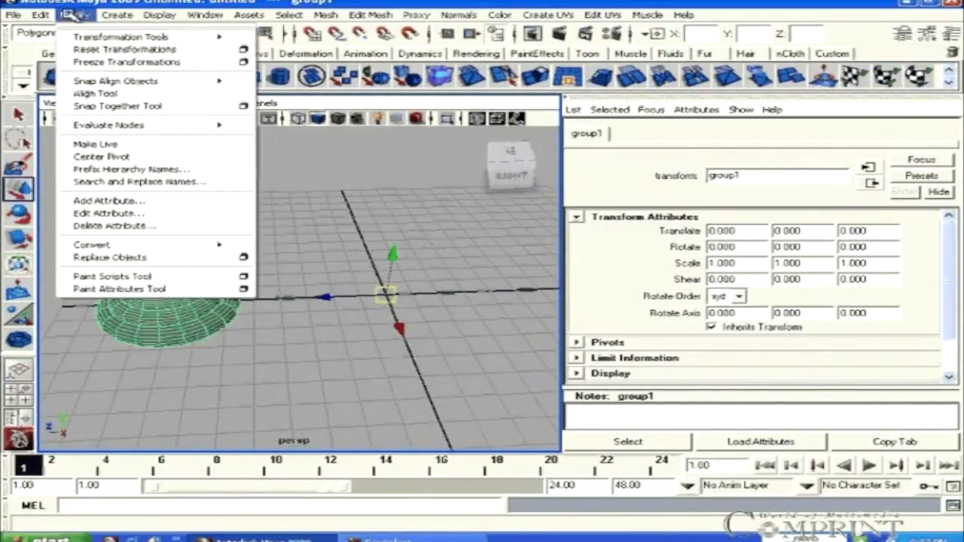
click(143, 159)
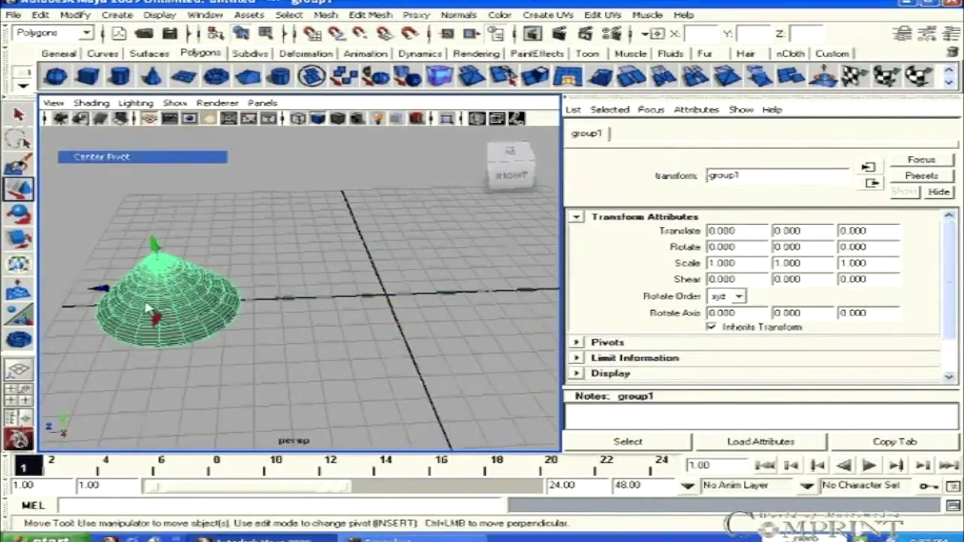
mouse_move(287, 370)
alt+mouse_down()
mouse_move(381, 299)
mouse_move(402, 381)
mouse_move(264, 367)
mouse_move(275, 366)
alt+mouse_up()
alt+drag(338, 334, 288, 305)
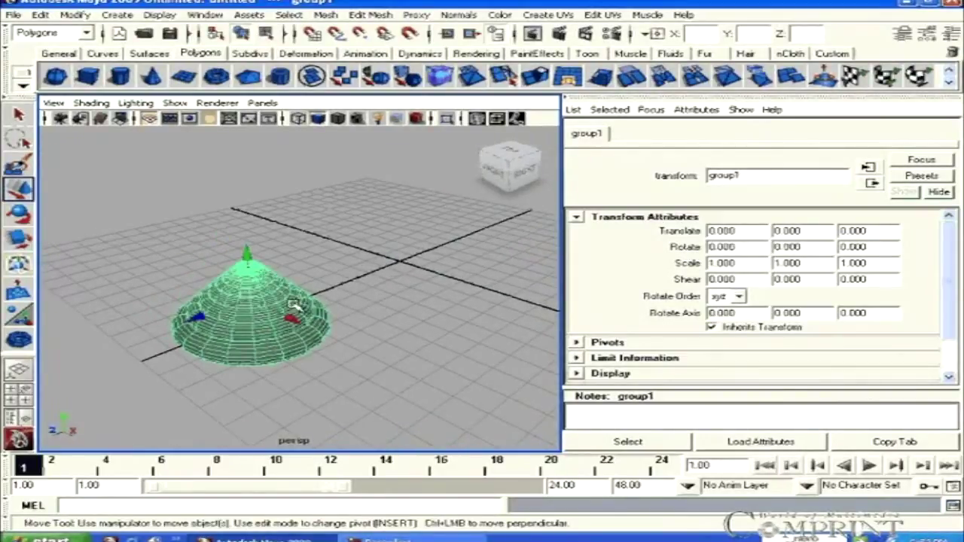
key(5)
click(277, 304)
click(347, 223)
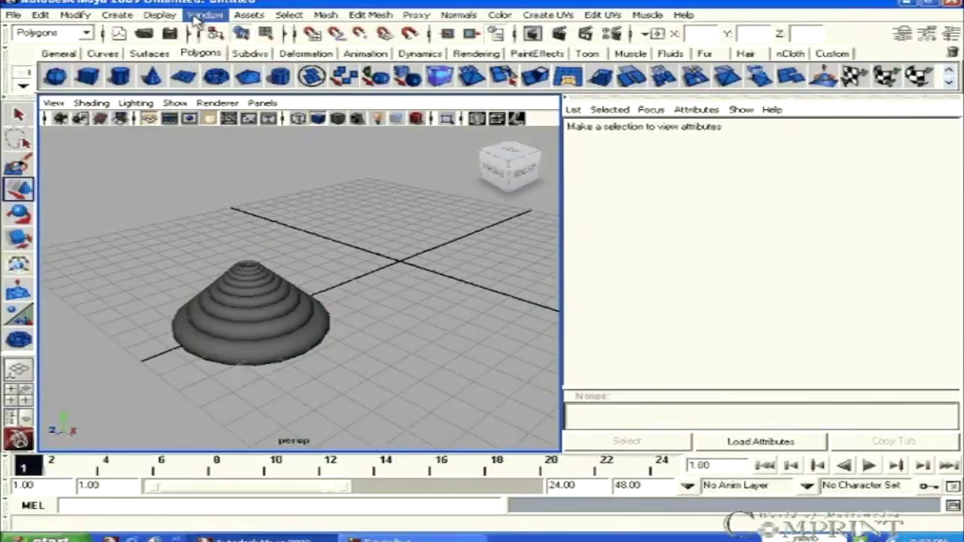
- Open the Outliner and select group1 in its list
click(198, 17)
click(235, 120)
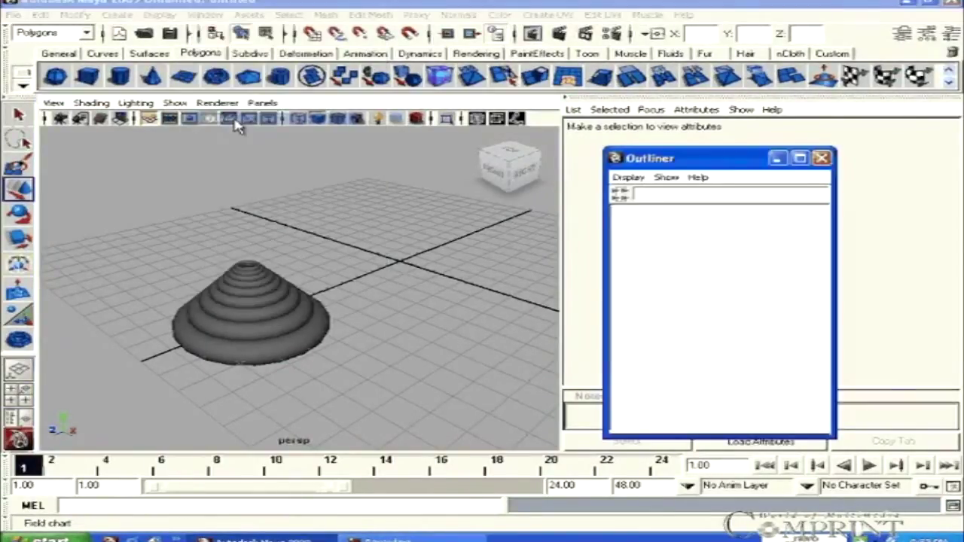
click(693, 271)
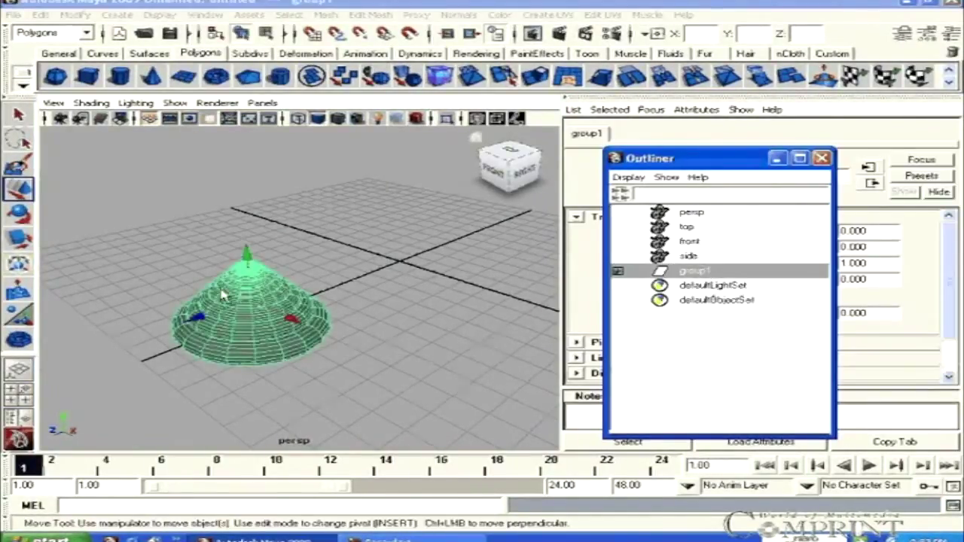
click(40, 15)
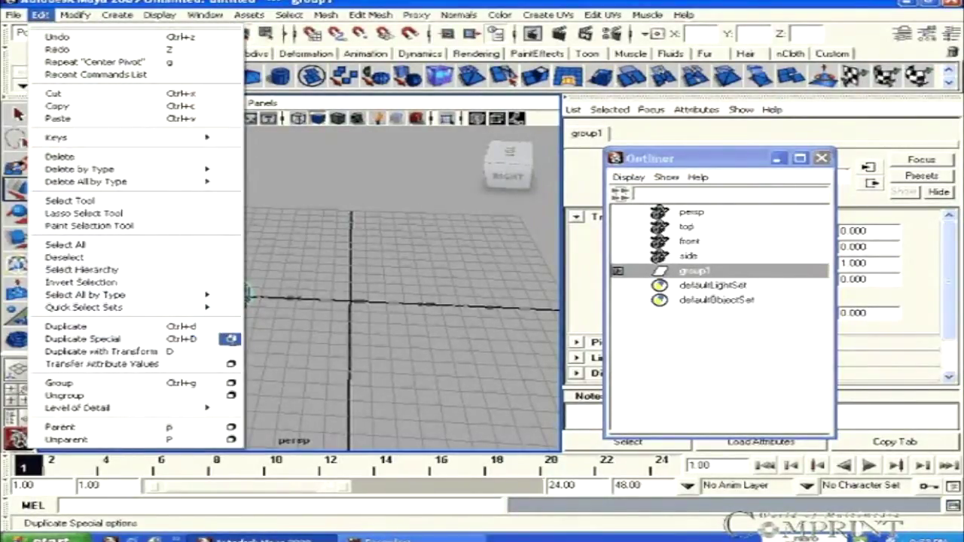
- Duplicate Special group1 with Translate Y 5 and 5 copies, creating group2 to group6
click(230, 339)
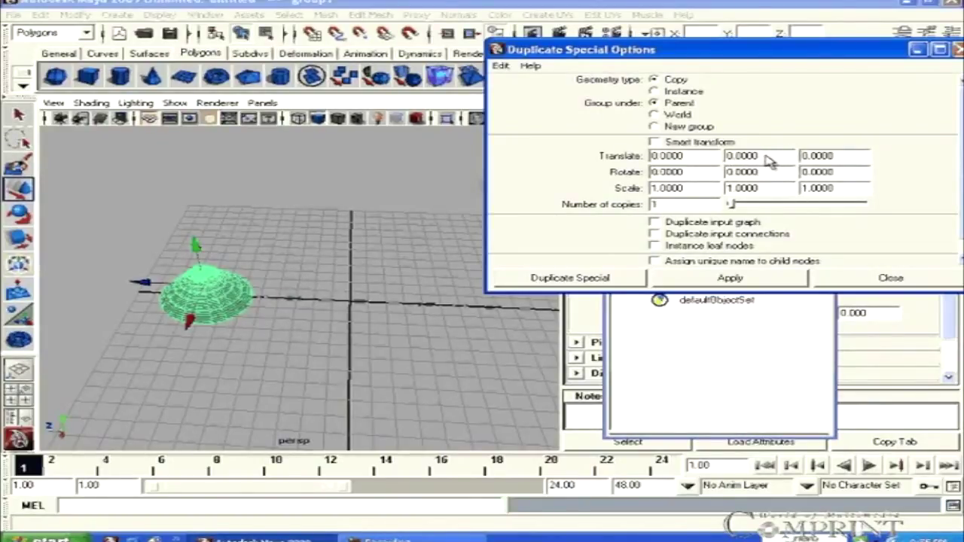
drag(753, 156, 648, 156)
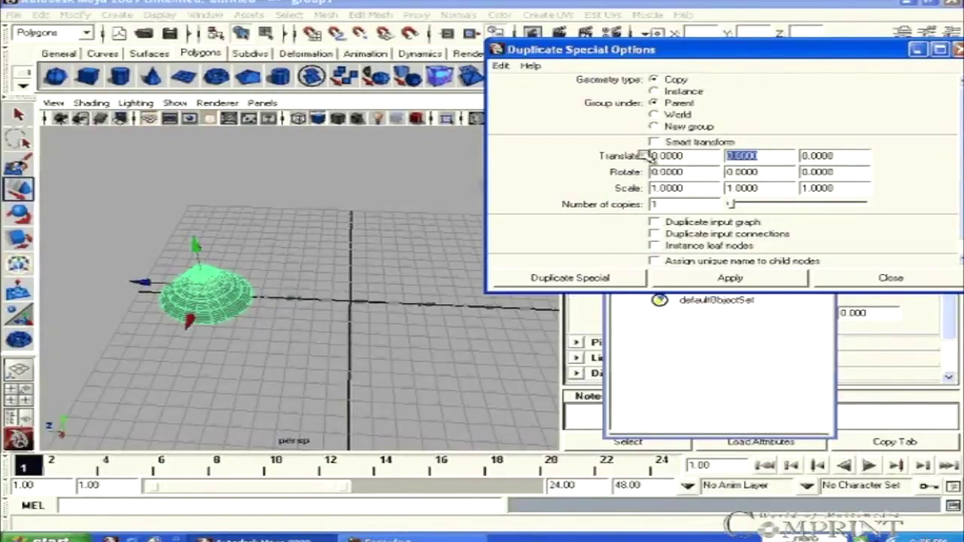
text(2)
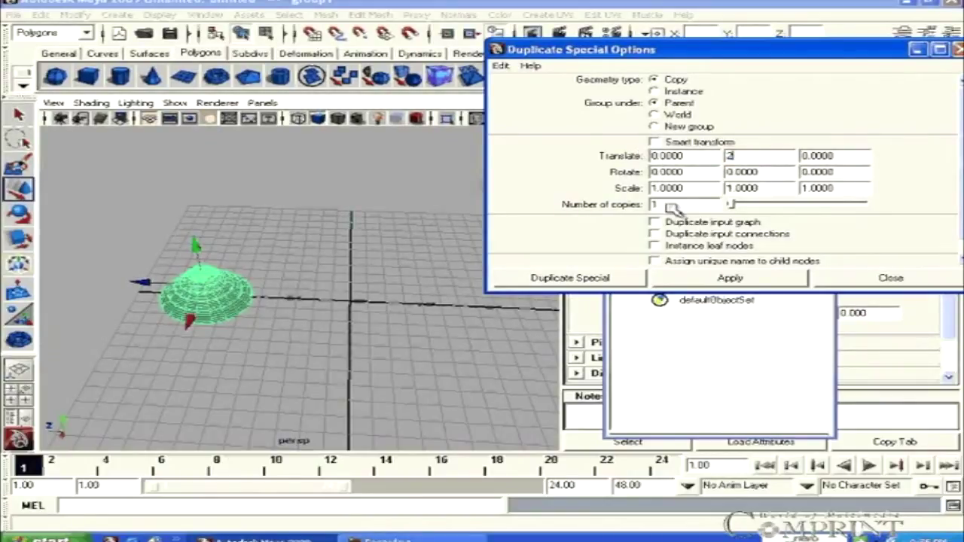
drag(673, 205, 550, 207)
text(5)
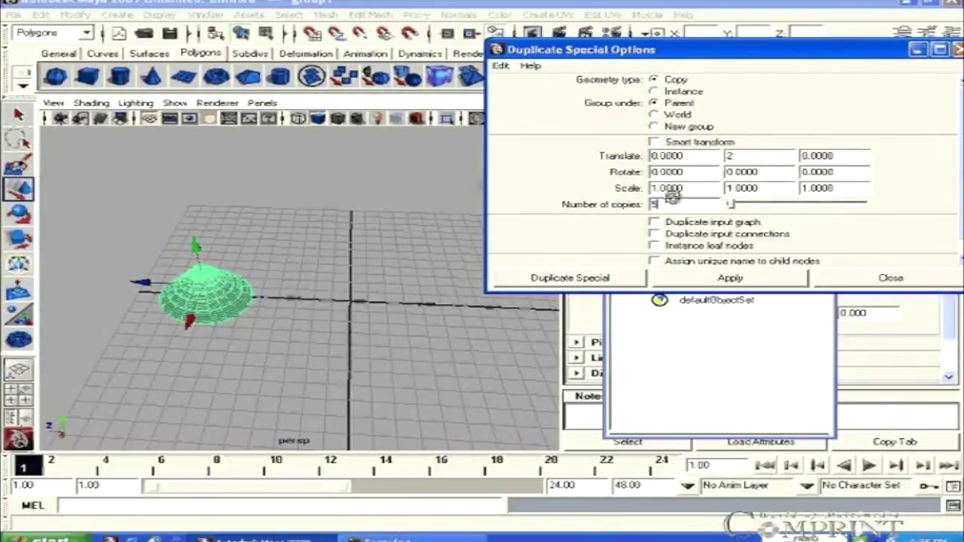
double_click(728, 155)
text(5)
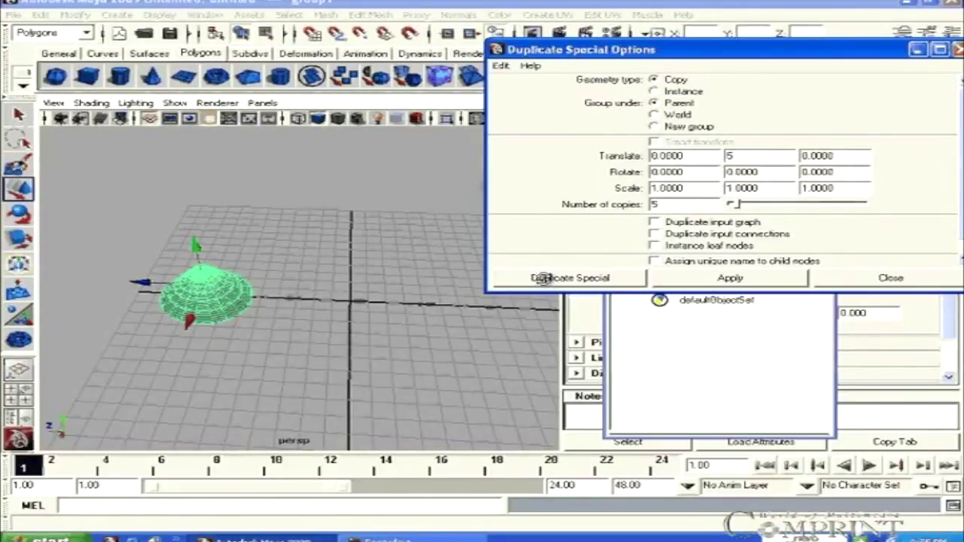
click(542, 278)
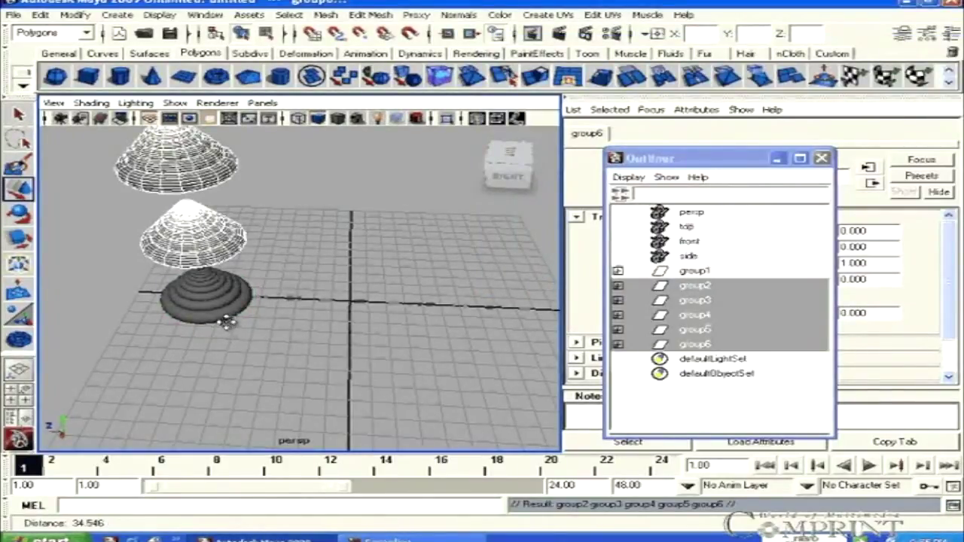
alt+right_drag(221, 324, 298, 324)
mouse_move(296, 351)
alt+right_down()
mouse_move(297, 331)
mouse_move(283, 363)
alt+right_up()
click(301, 326)
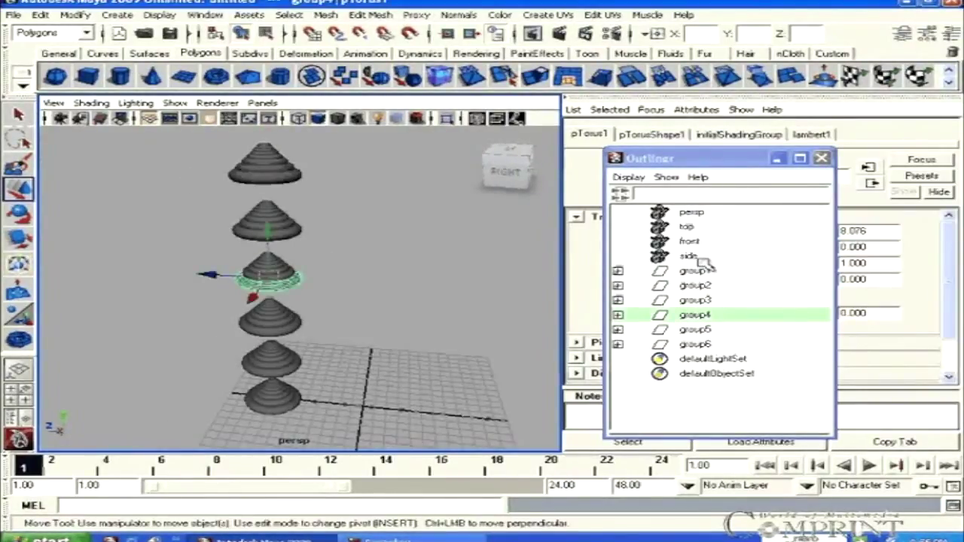
click(700, 258)
click(700, 271)
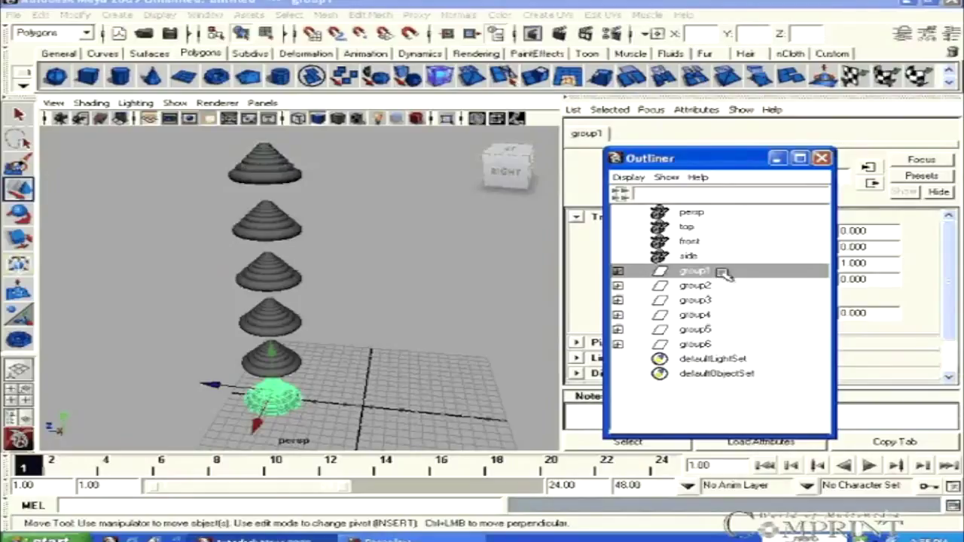
click(421, 324)
click(715, 271)
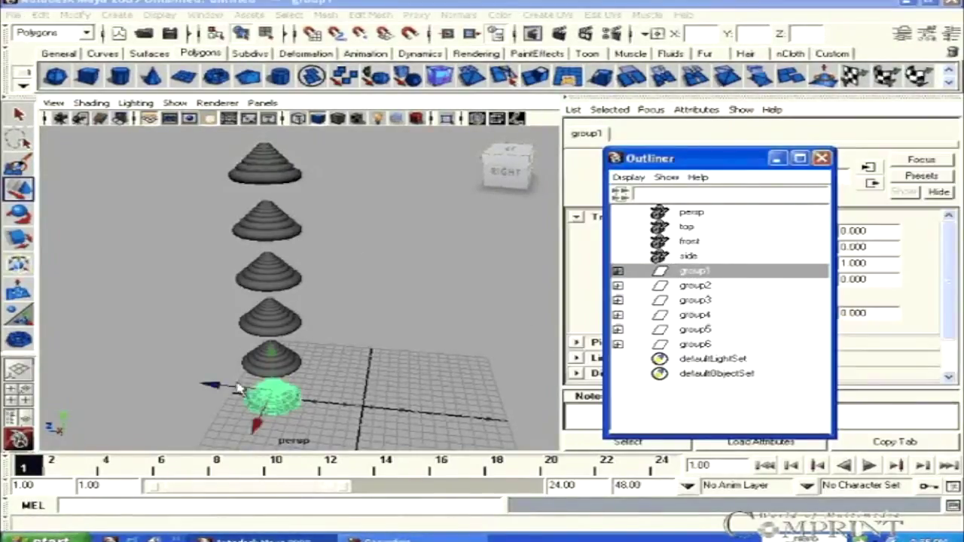
drag(310, 393, 363, 389)
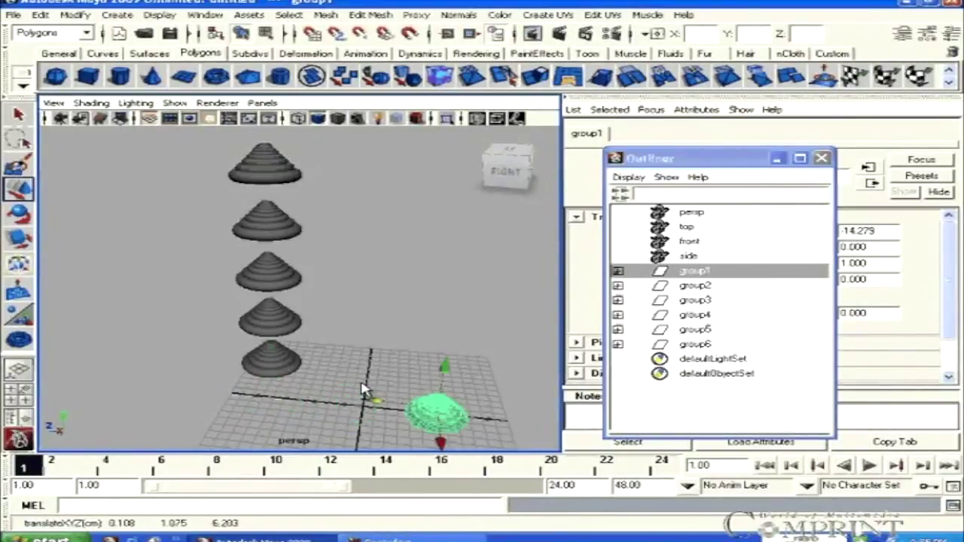
key(ctrl+z)
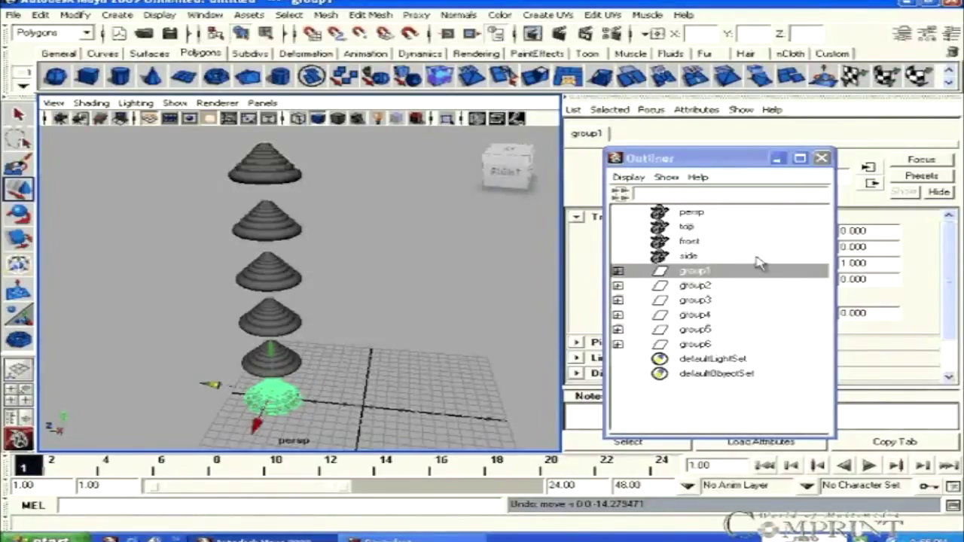
- Select group2–group6 plus group1 in the Outliner and parent them under group1
mouse_move(697, 343)
mouse_down()
mouse_move(712, 285)
mouse_move(700, 272)
mouse_up()
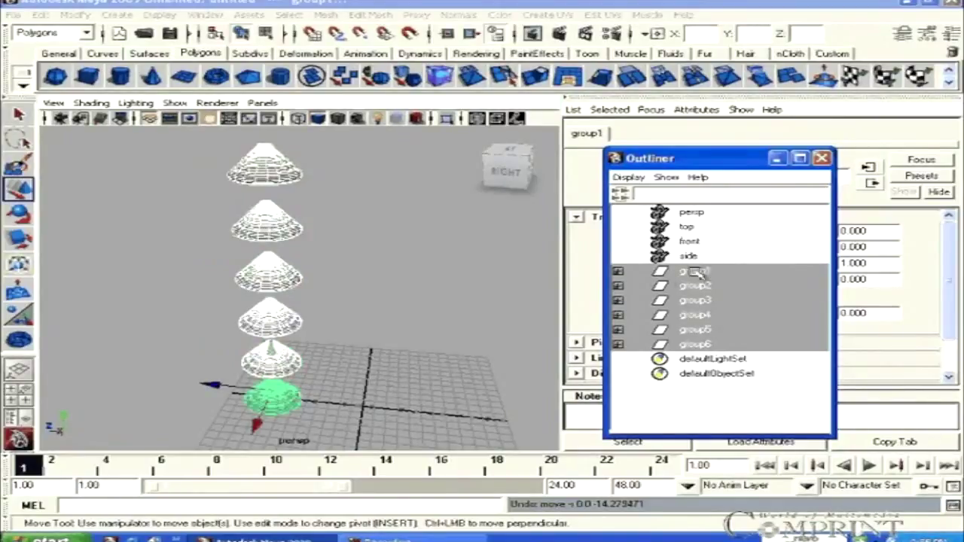
click(41, 15)
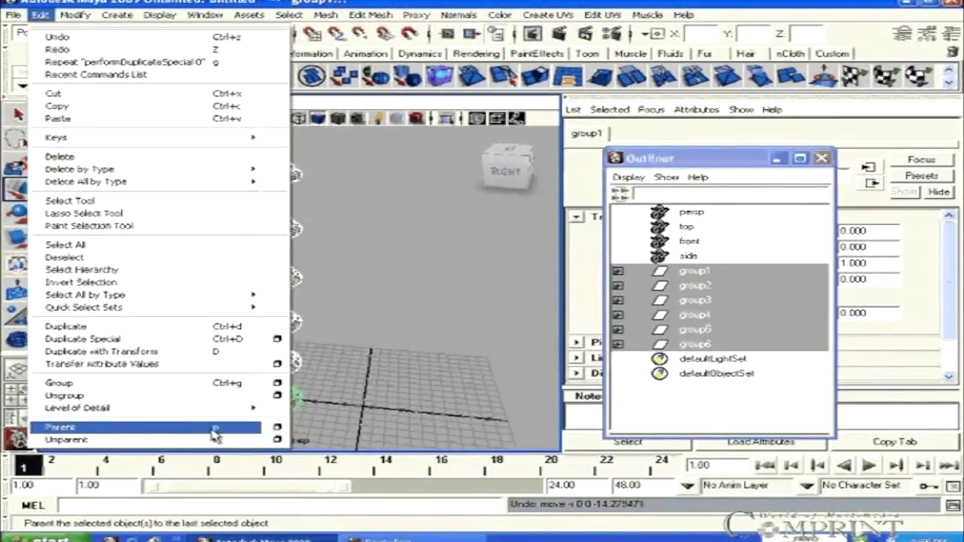
click(215, 429)
- Select group1 and drag the whole six-cone stack sideways, then back near its start
click(723, 339)
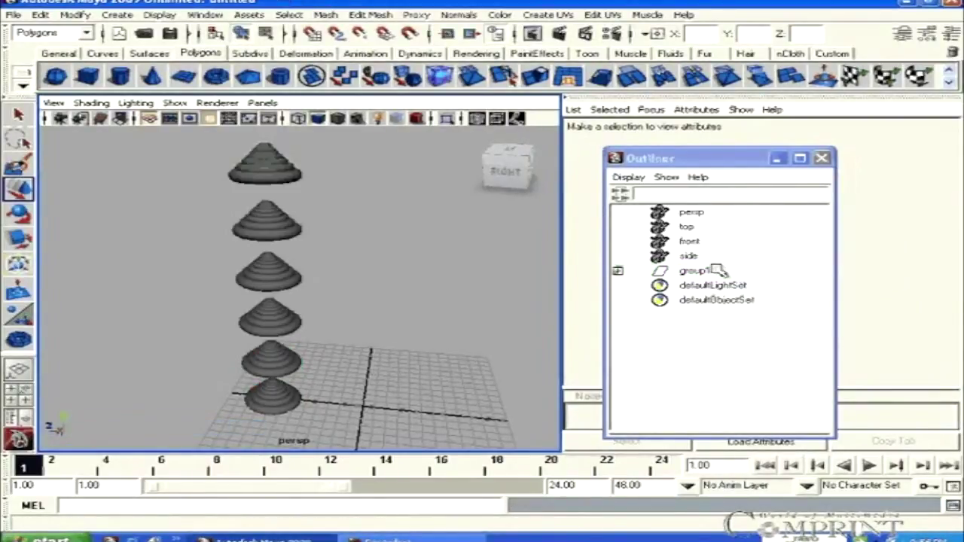
click(711, 270)
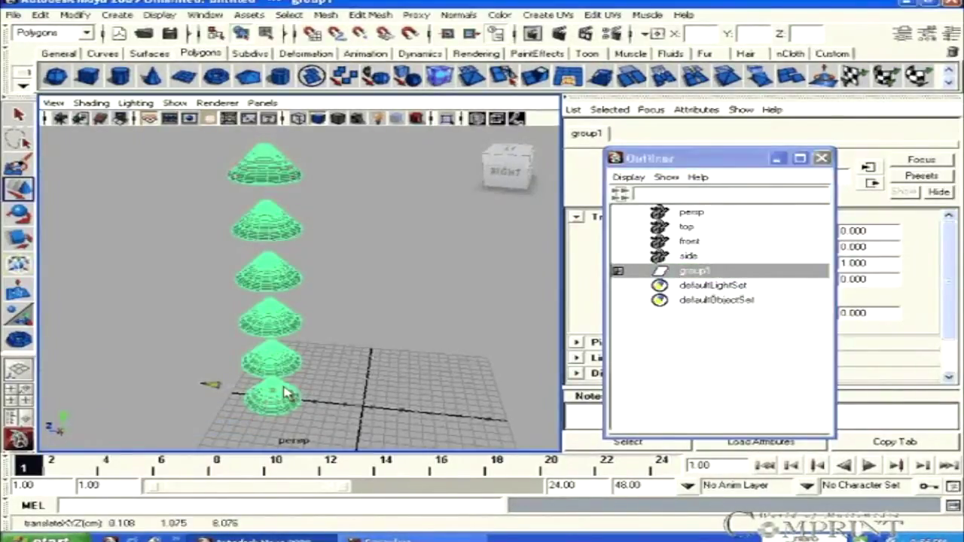
drag(280, 394, 286, 397)
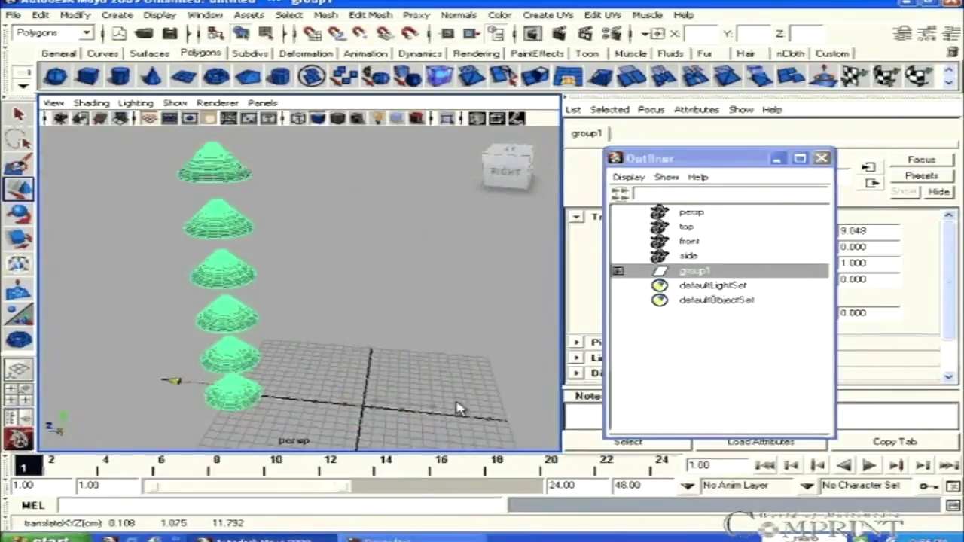
drag(121, 394, 332, 405)
drag(186, 403, 219, 399)
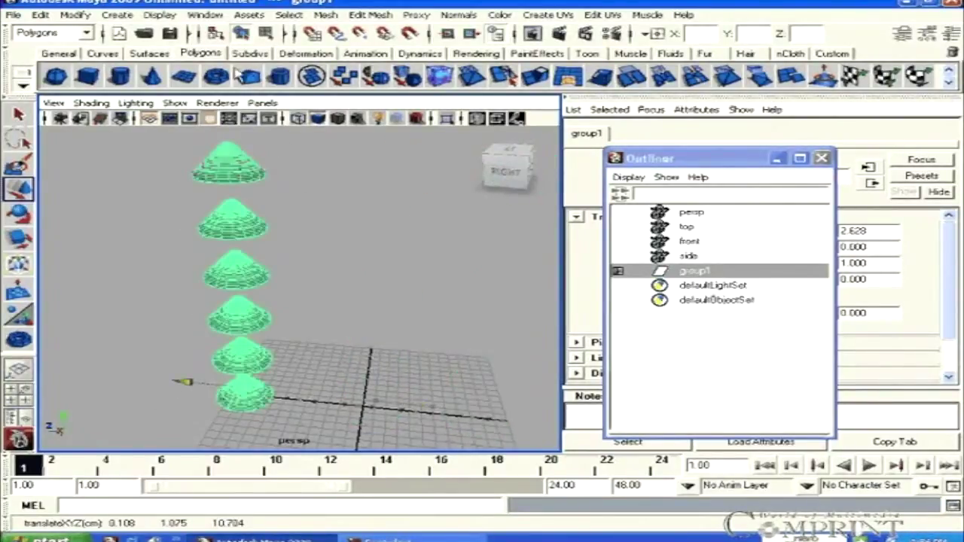
- Unparent group2–group6 from group1 with Edit > Unparent, then reselect group1 in the Outliner
click(40, 14)
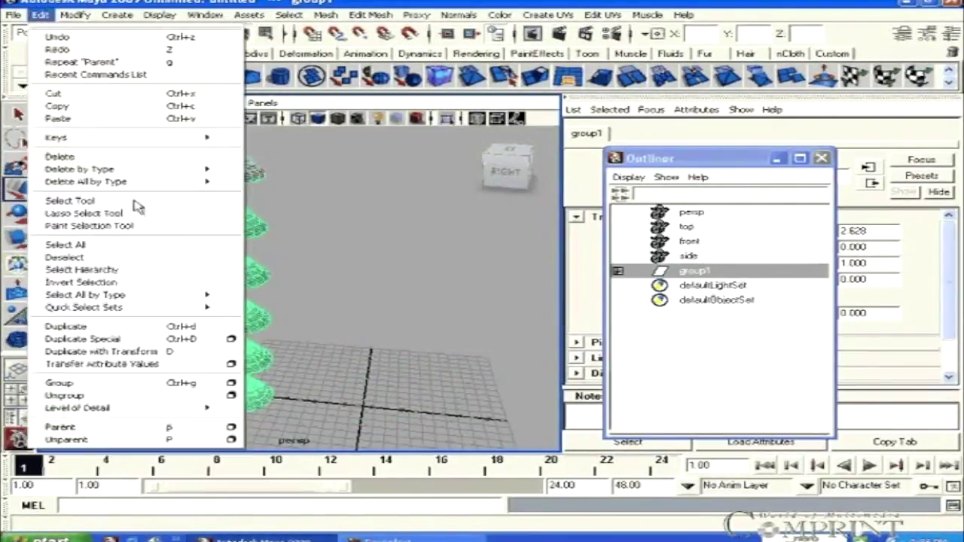
click(134, 443)
click(337, 379)
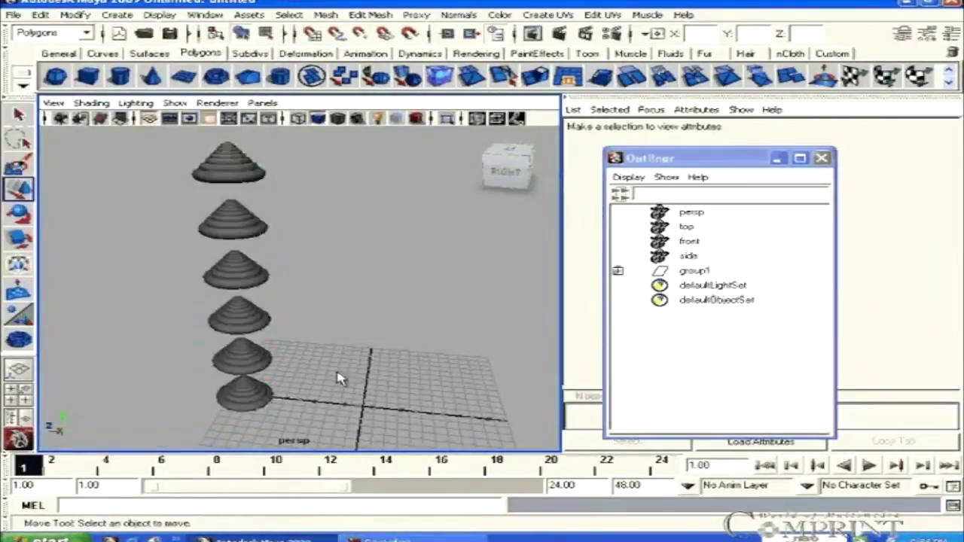
click(615, 271)
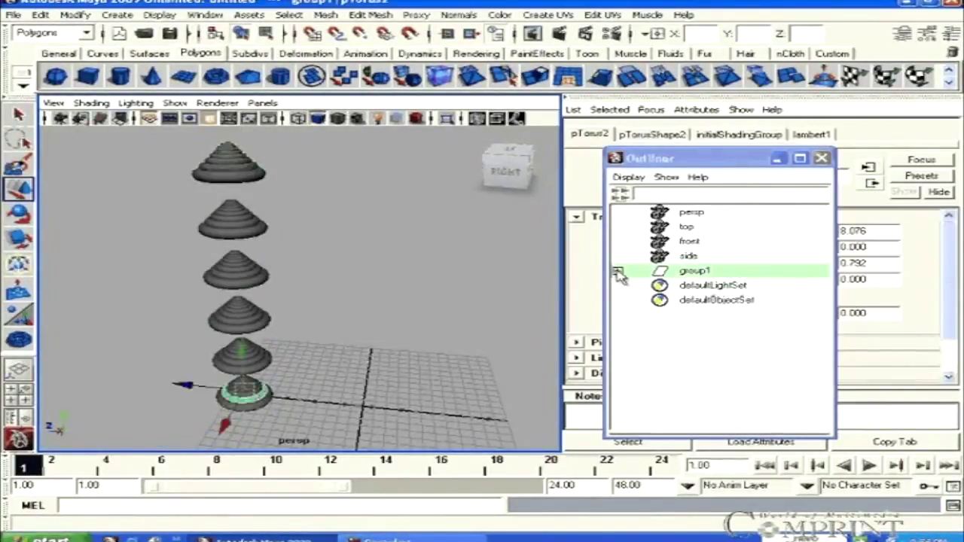
click(618, 270)
click(704, 269)
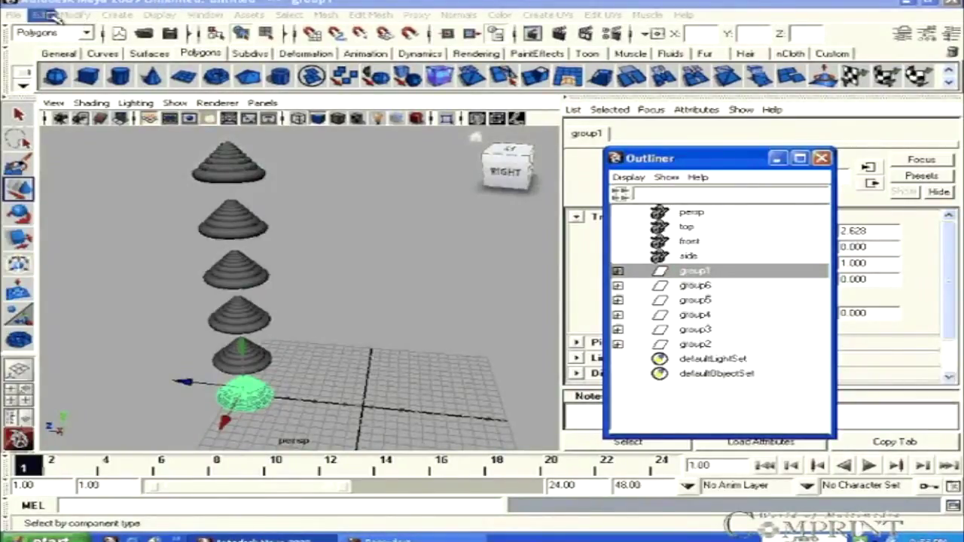
- Ungroup group1, then move pTorus2 alone to show it is now a separate object
click(181, 393)
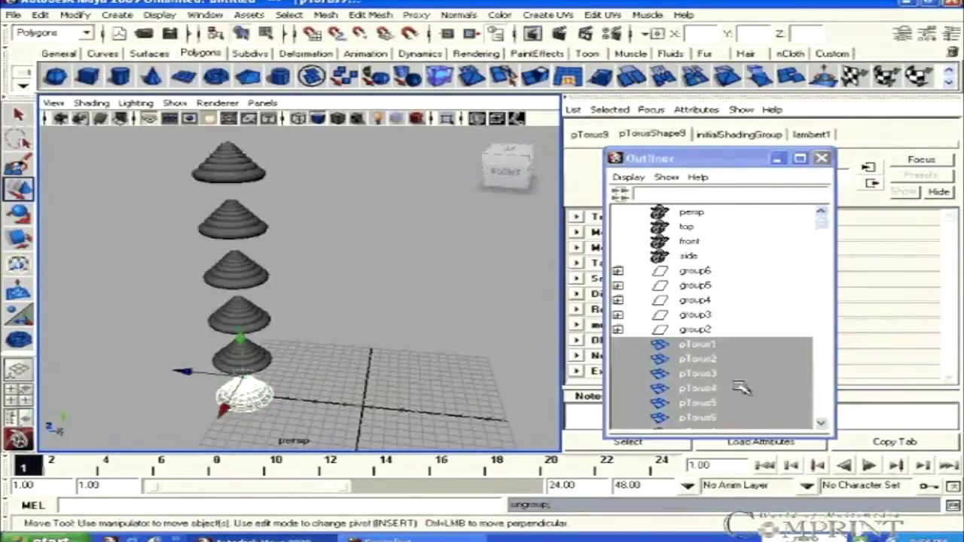
scroll(723, 271, up, 2)
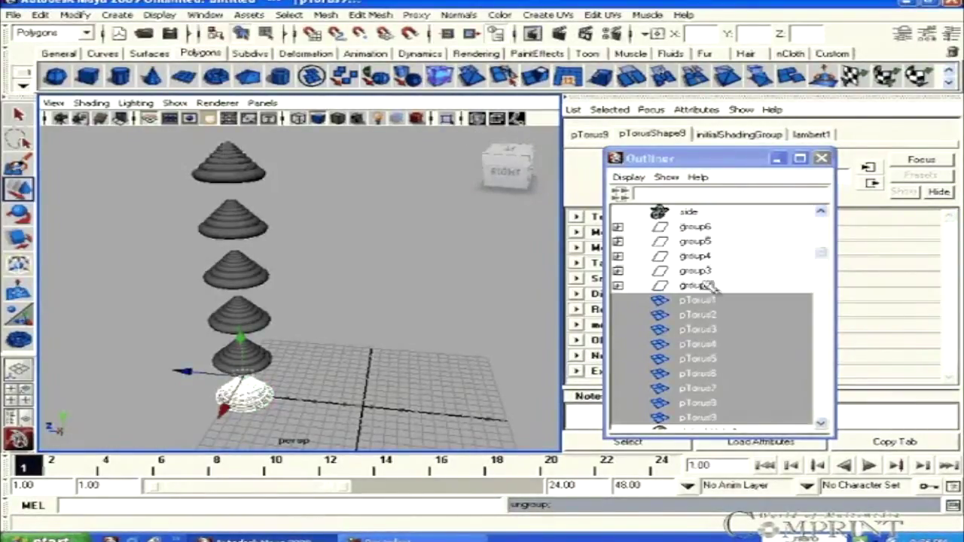
click(245, 392)
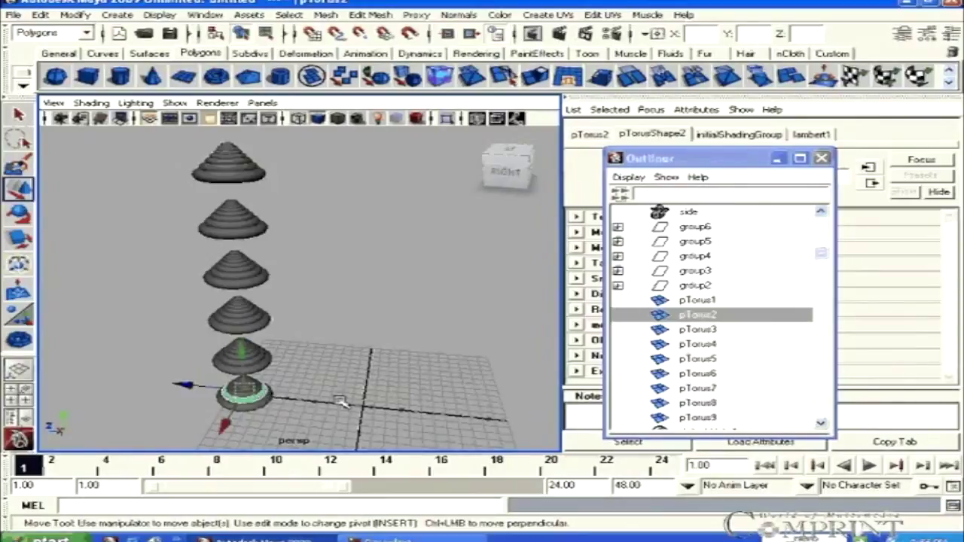
drag(182, 385, 337, 378)
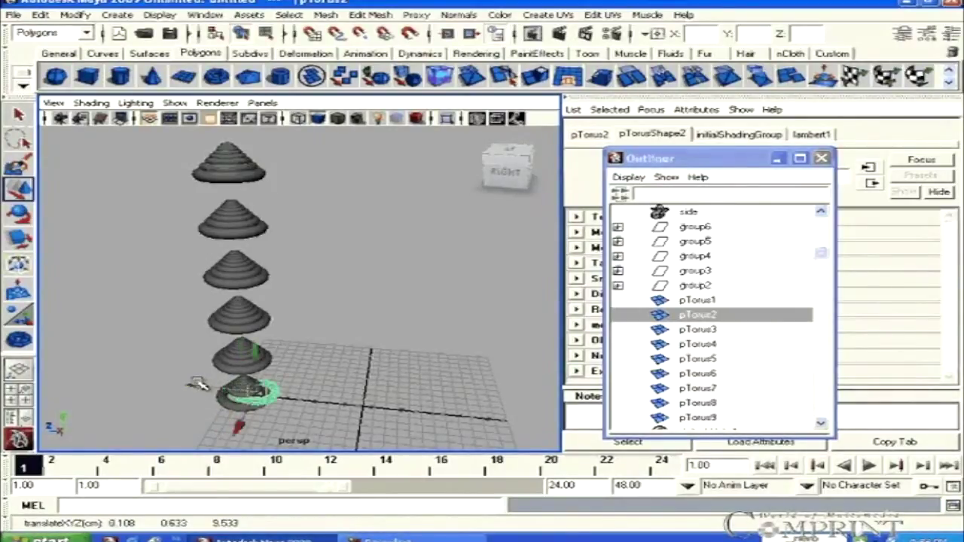
click(340, 253)
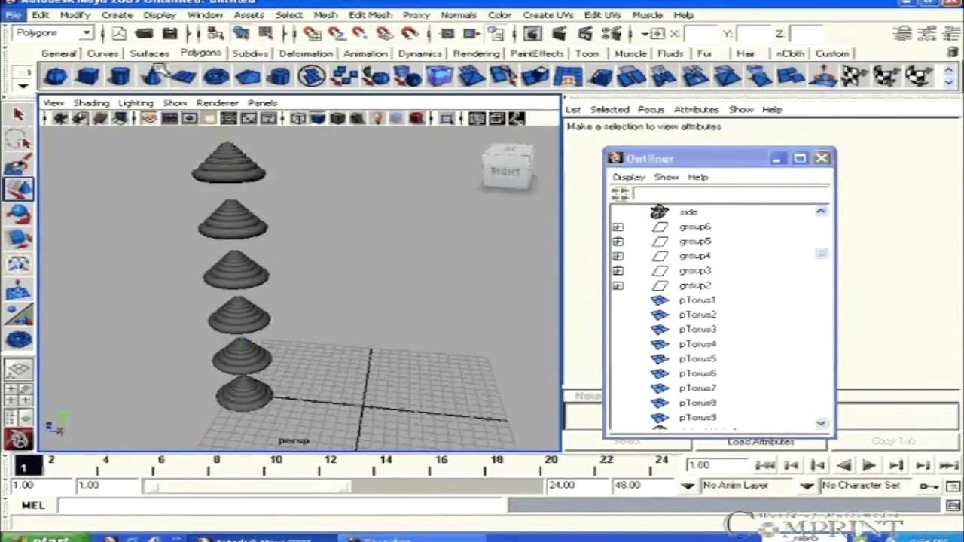